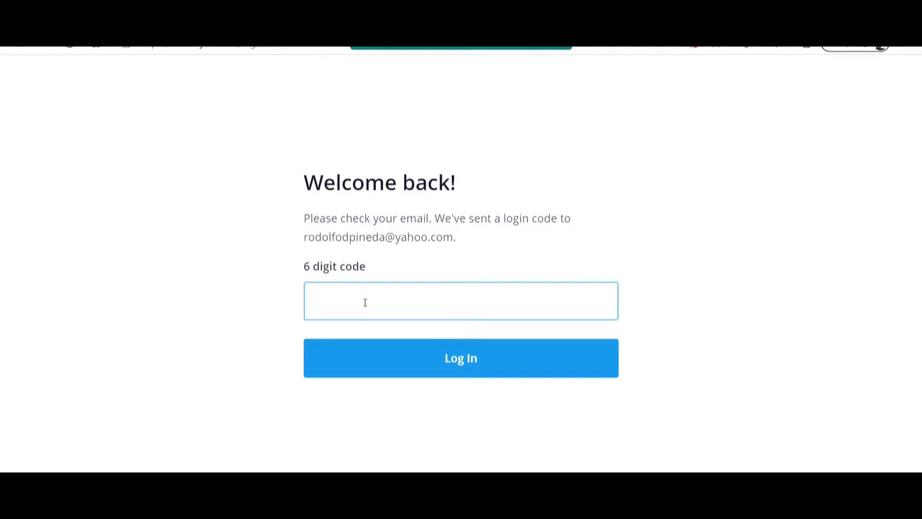
Enter the 6-digit emailed verification code and log in to StreamYard
click(479, 374)
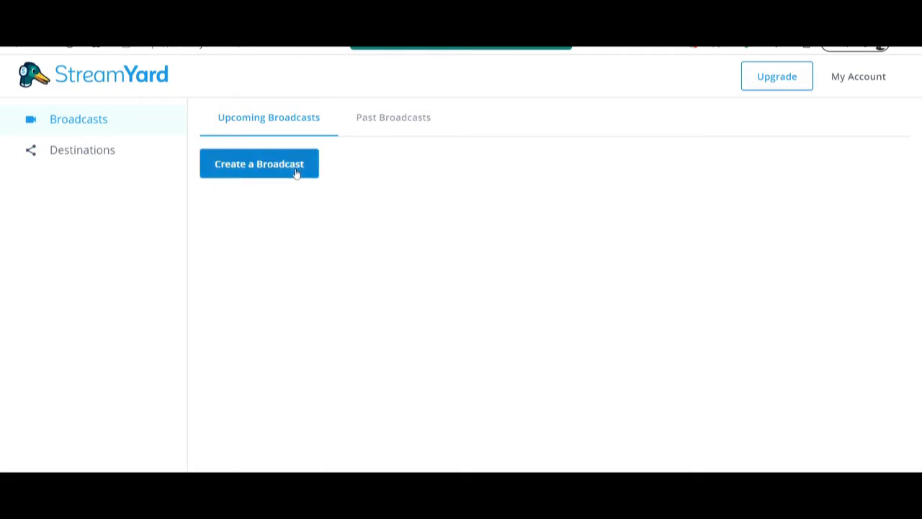
click(94, 152)
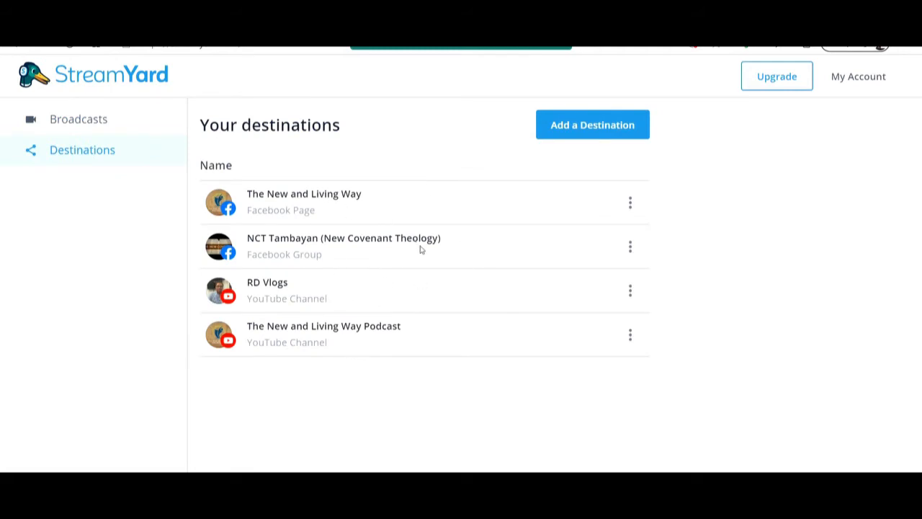
click(615, 127)
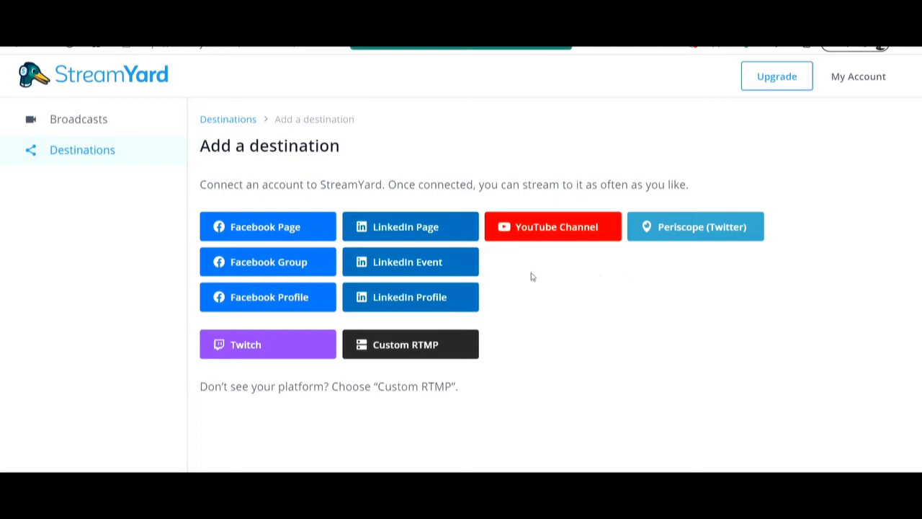
click(423, 235)
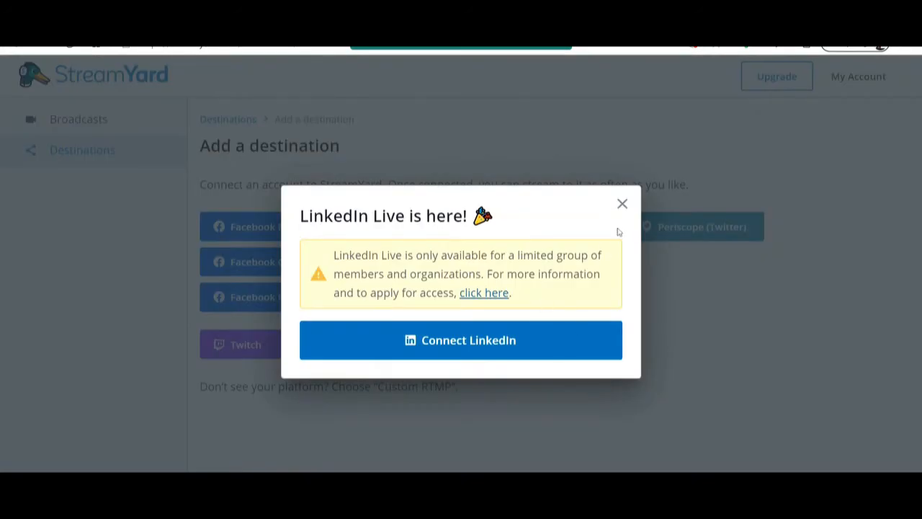
click(622, 204)
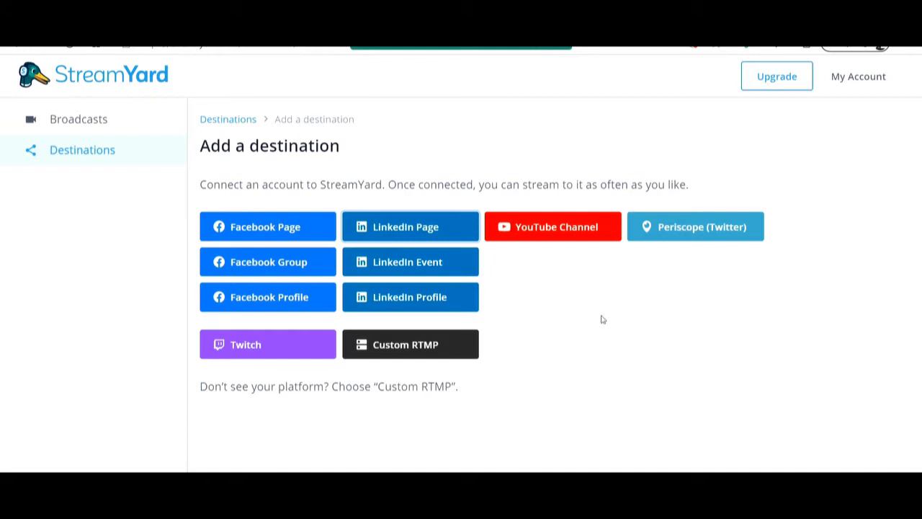
click(91, 128)
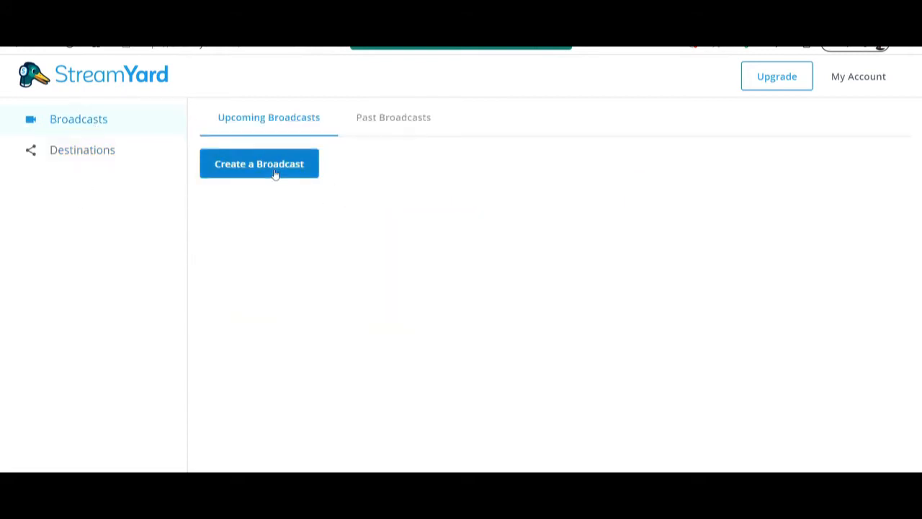
Start a new broadcast to The New and Living Way Podcast YouTube channel titled 'sample'
click(275, 173)
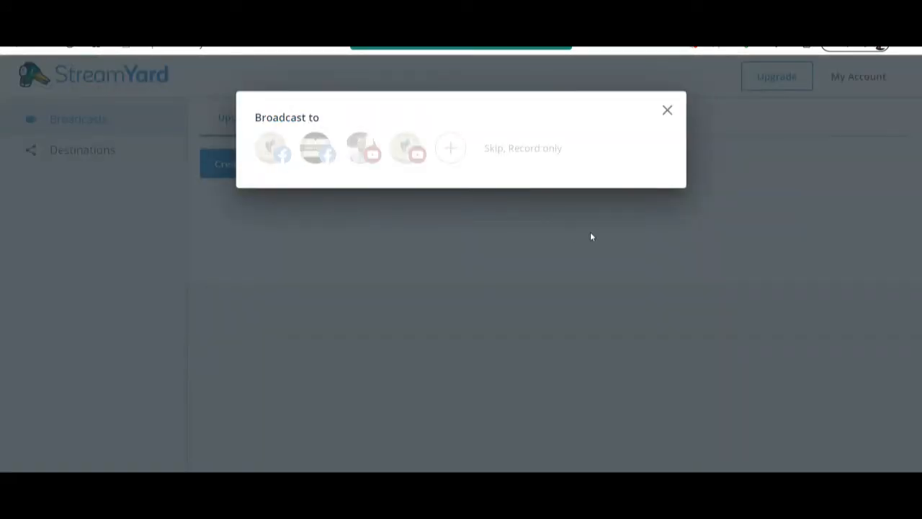
click(409, 155)
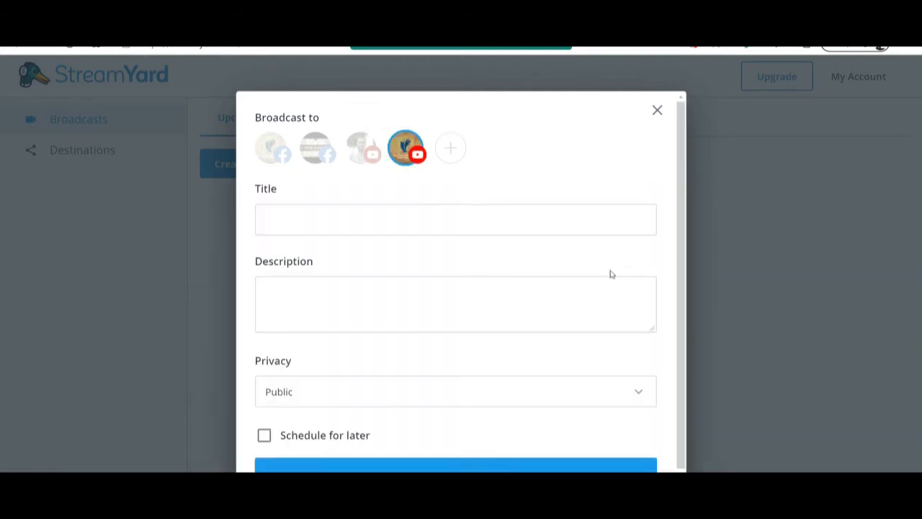
click(303, 227)
text(sa)
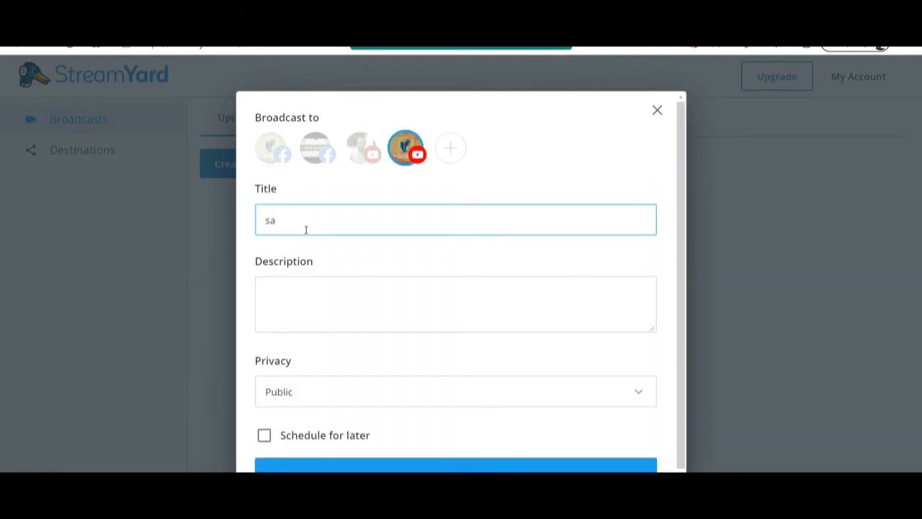
text(mple)
Schedule it for later today at 06:15 PM and create the broadcast
scroll(418, 338, down, 1)
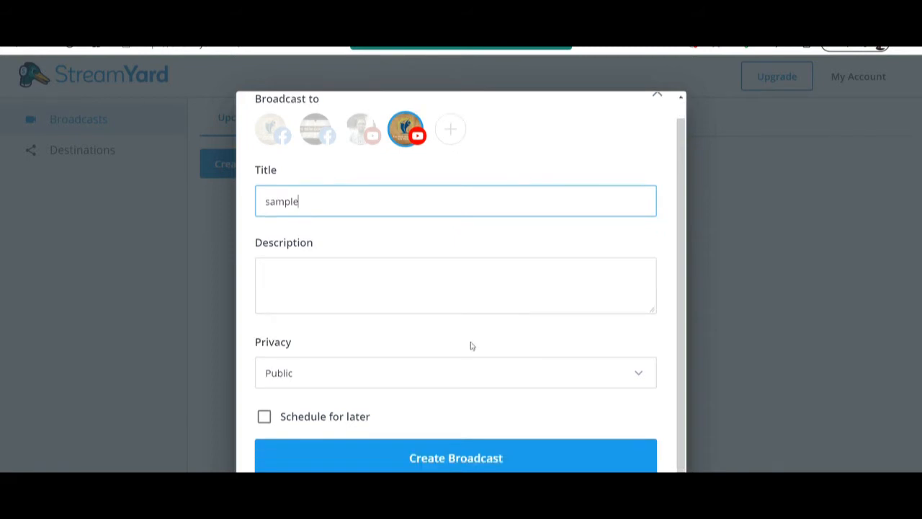
click(264, 416)
scroll(510, 404, down, 3)
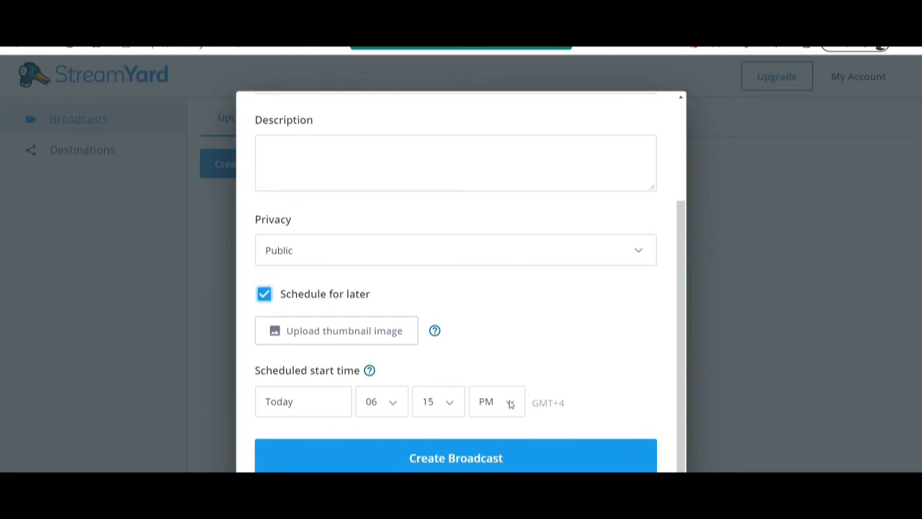
click(301, 405)
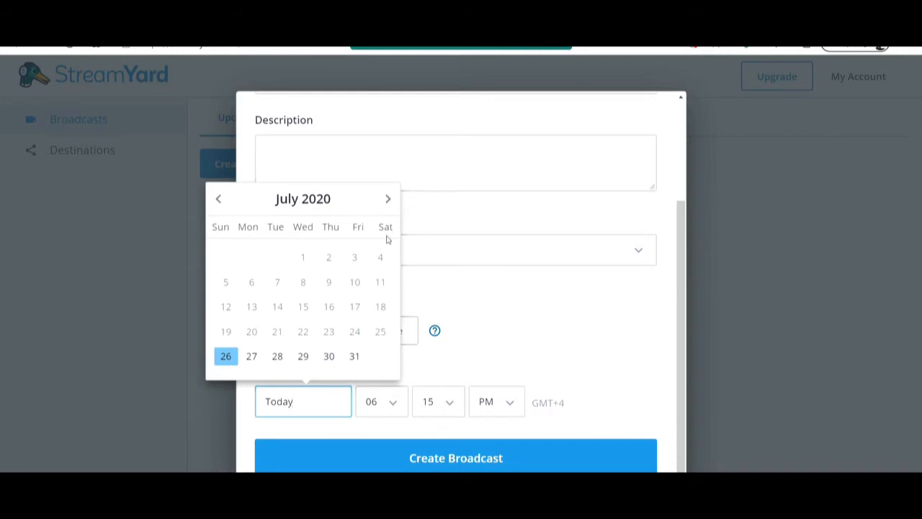
click(388, 198)
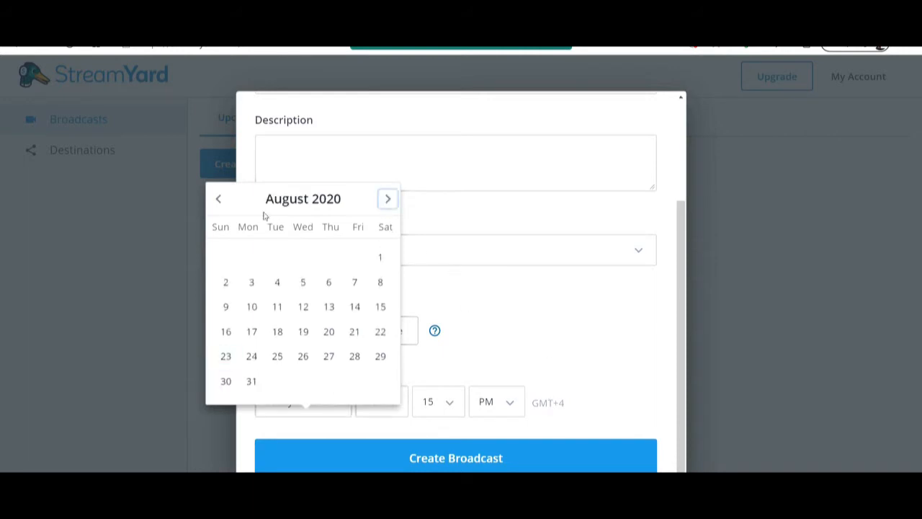
click(218, 199)
click(504, 318)
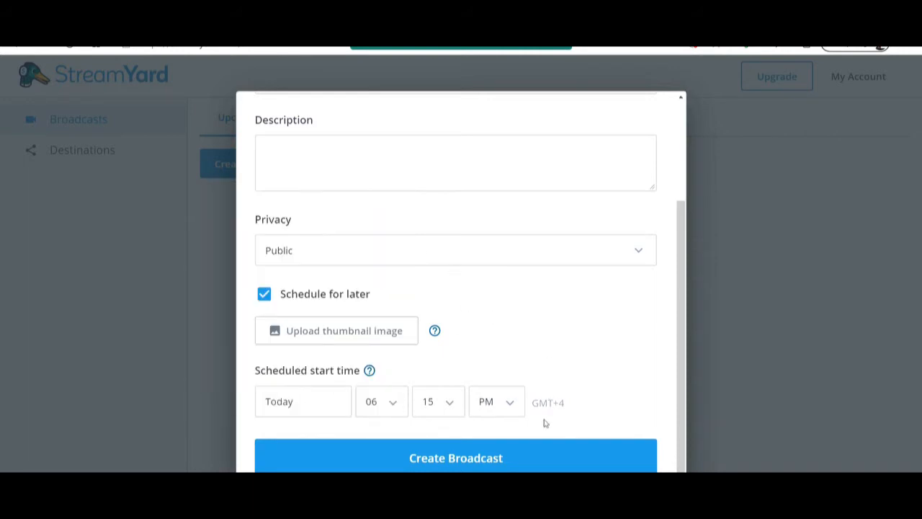
scroll(578, 394, up, 2)
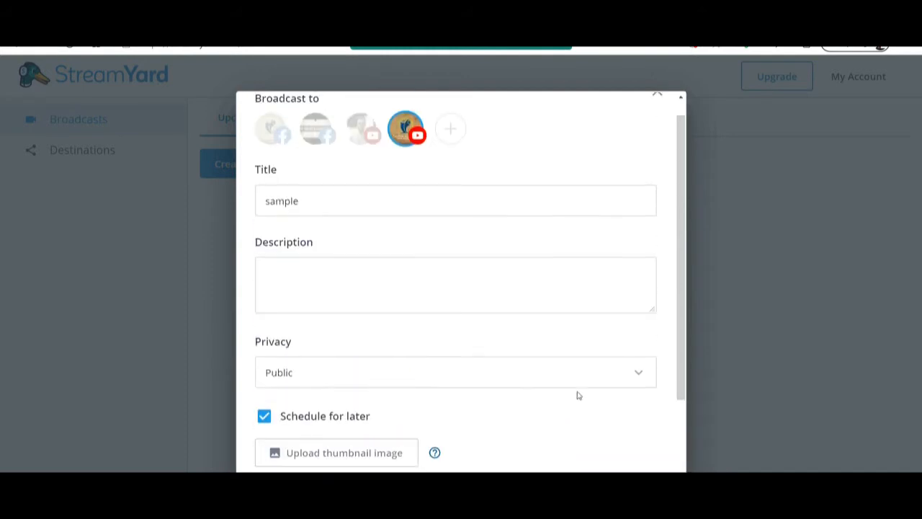
scroll(578, 395, down, 3)
click(522, 463)
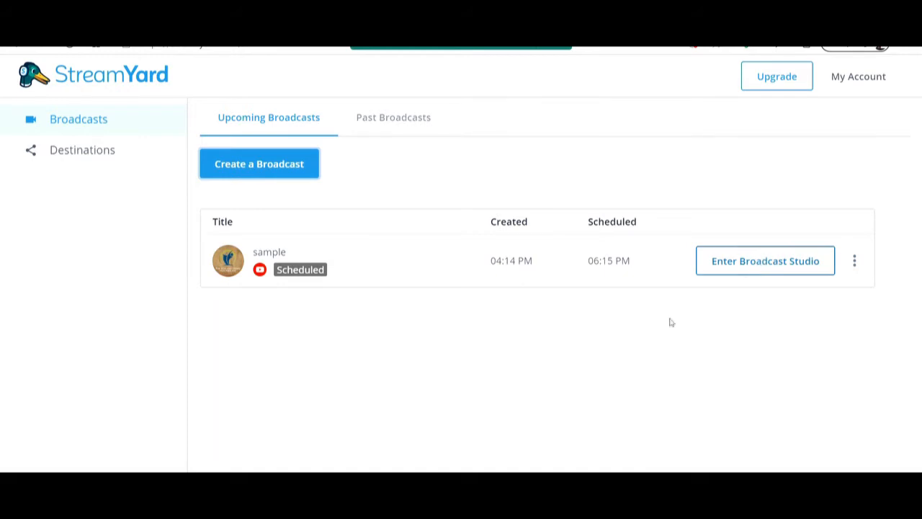
Enter the sample broadcast studio and hide the Edge webcam-in-use notice
click(804, 272)
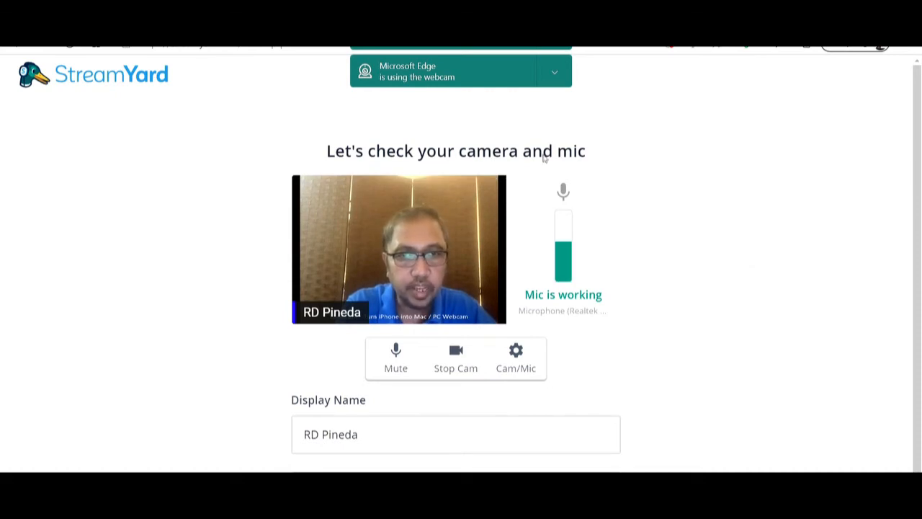
click(555, 75)
click(607, 101)
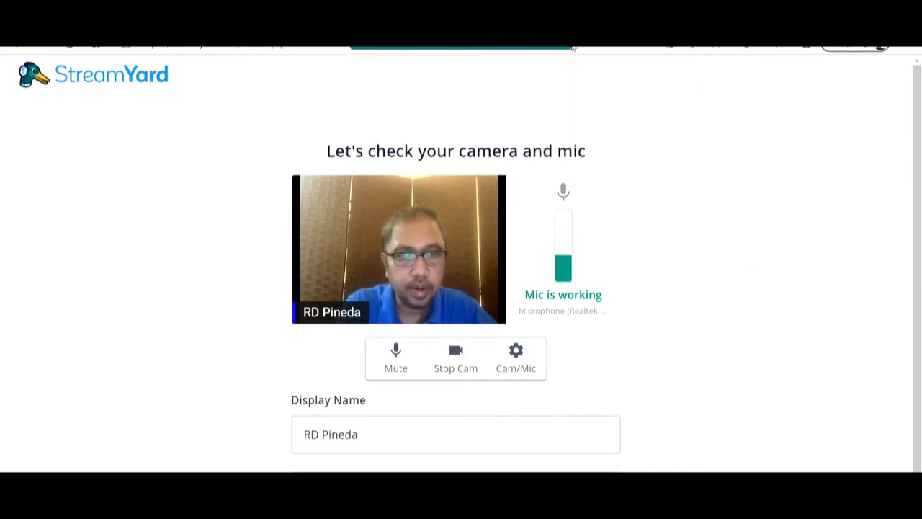
click(593, 67)
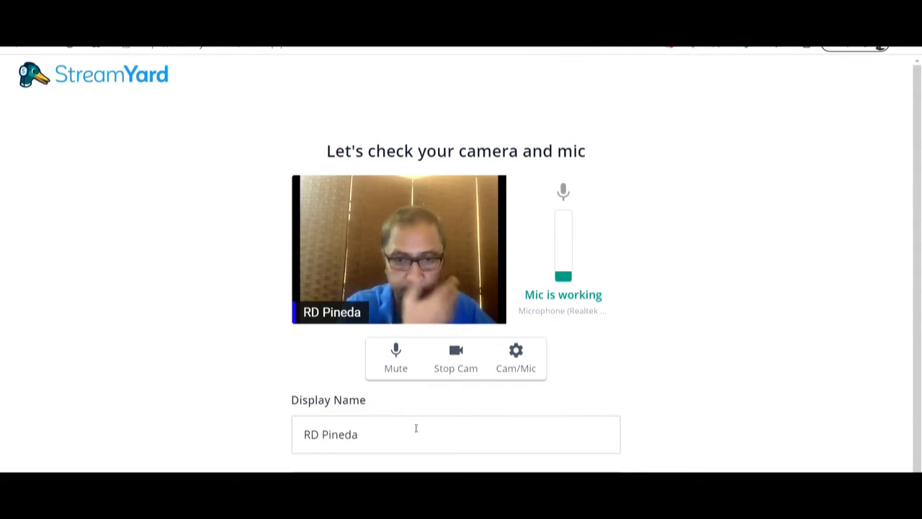
Check the display name, test mute and unmute, turn the camera off, and glance at Cam/Mic settings
click(362, 433)
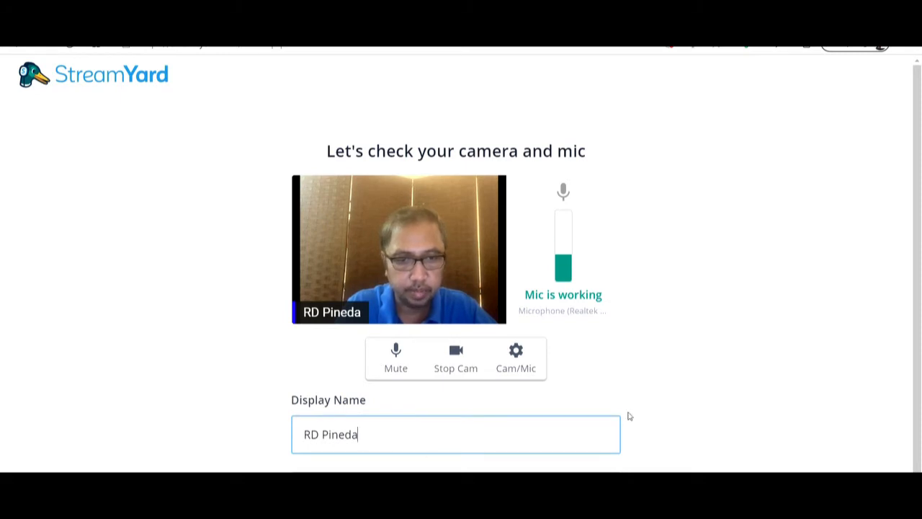
scroll(665, 306, down, 1)
click(406, 349)
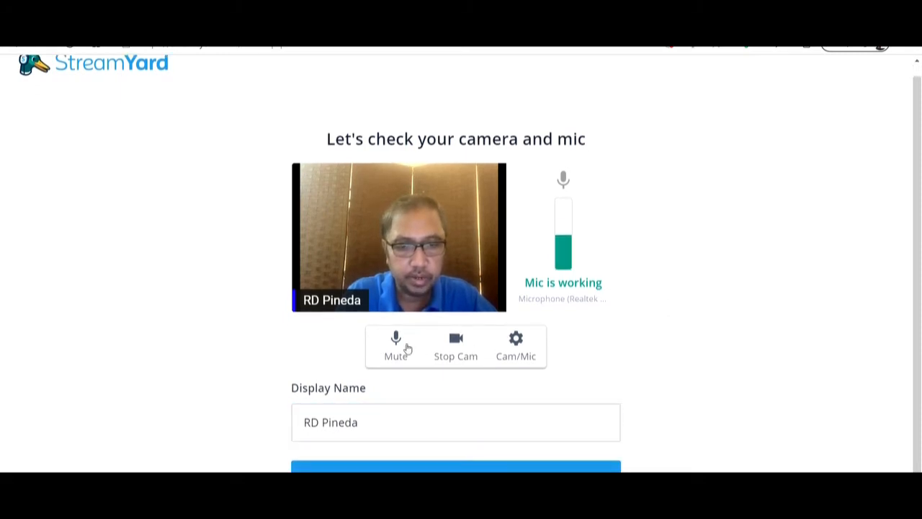
click(407, 350)
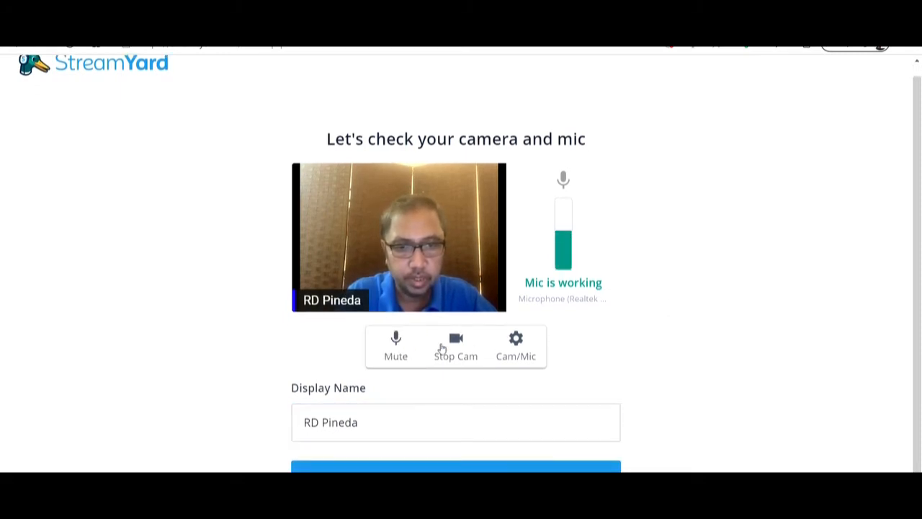
click(409, 349)
click(399, 350)
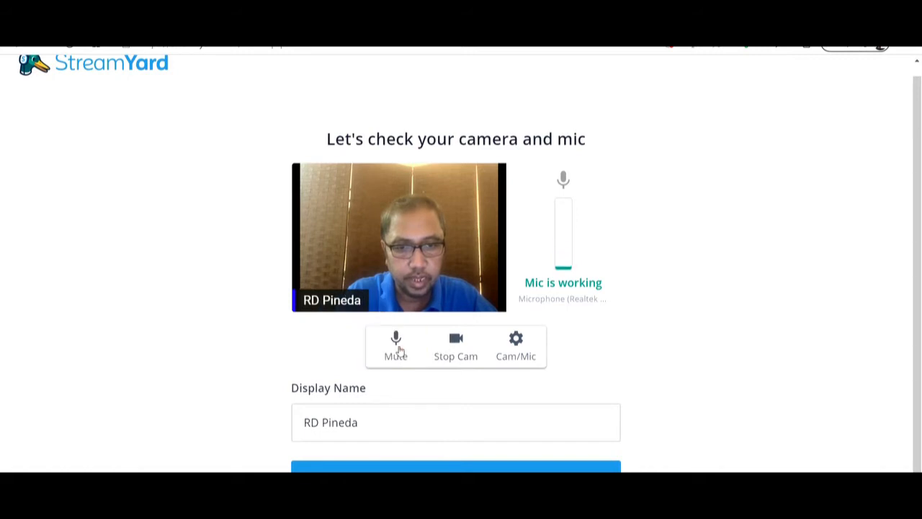
click(450, 356)
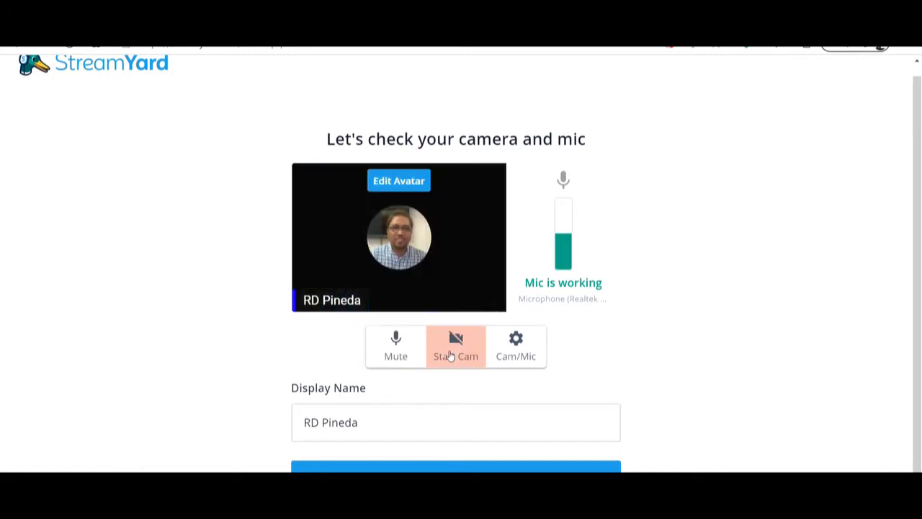
click(533, 362)
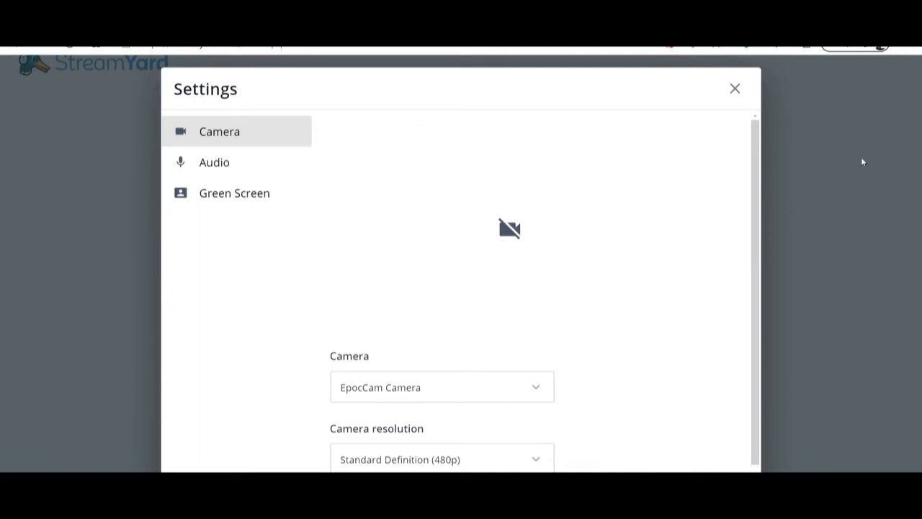
click(734, 89)
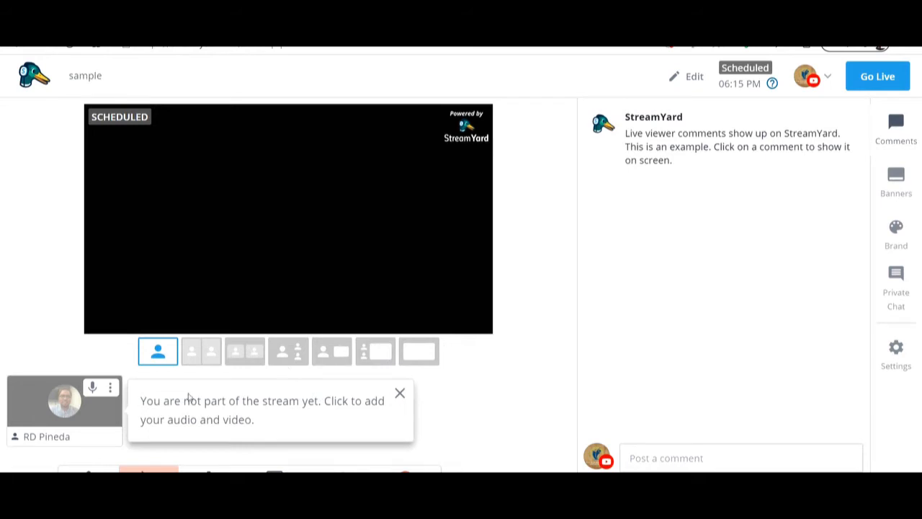
Add the host's camera to the stage, try several layouts, and settle on the screen-share layout
mouse_move(66, 413)
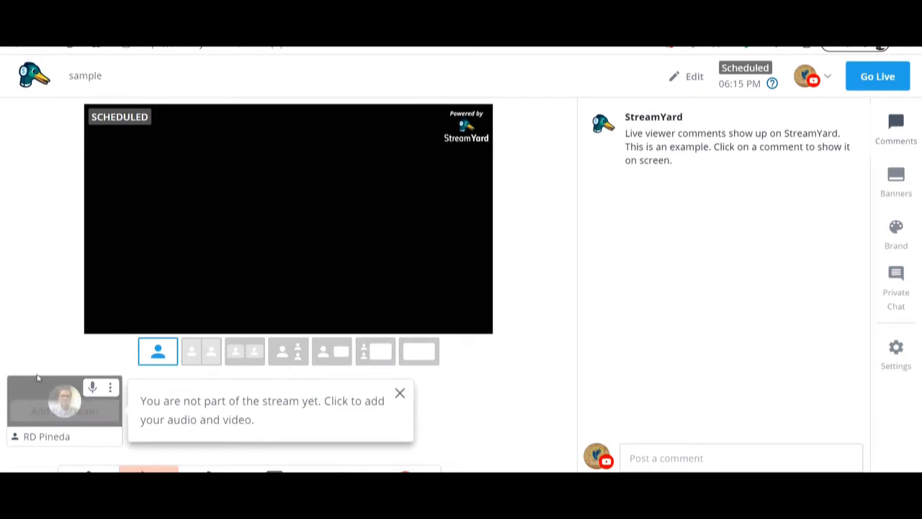
click(65, 412)
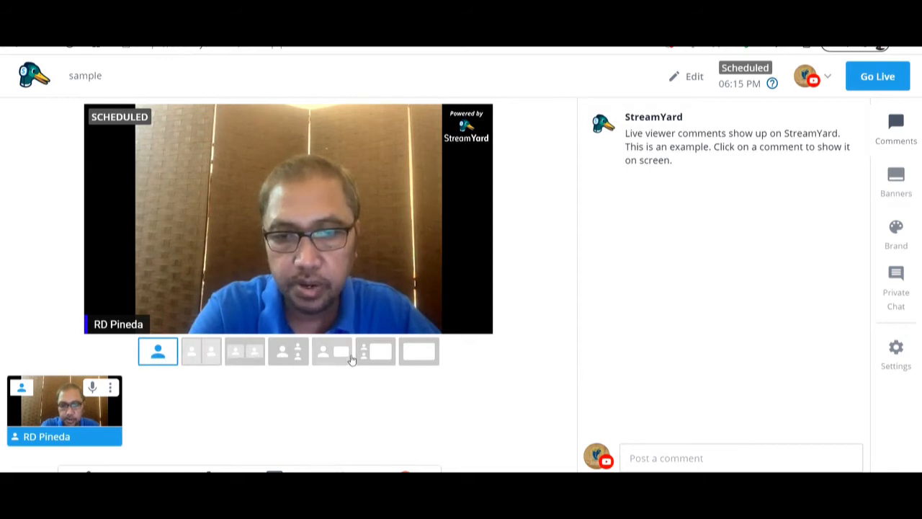
click(208, 355)
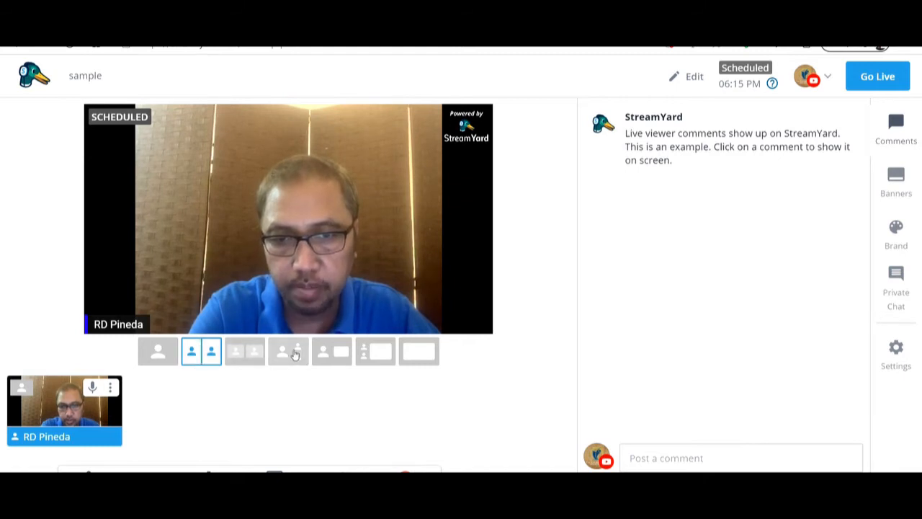
click(238, 361)
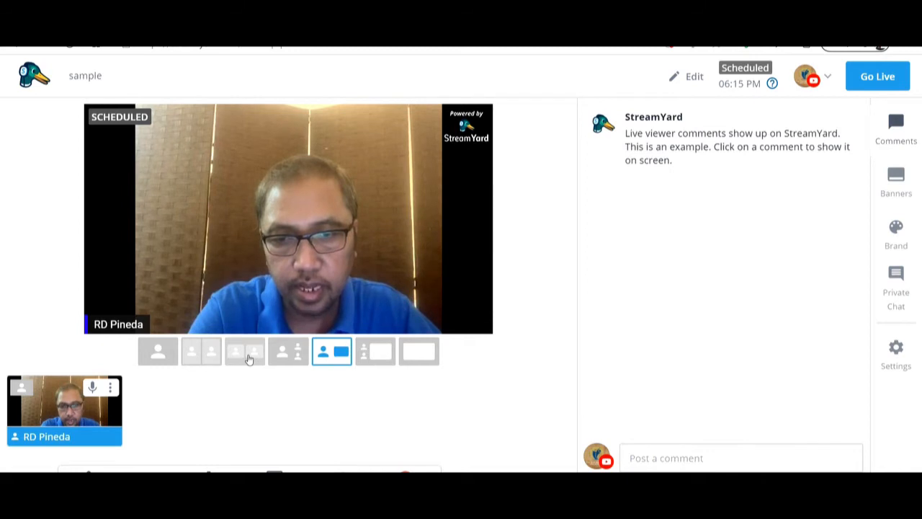
click(200, 358)
click(328, 353)
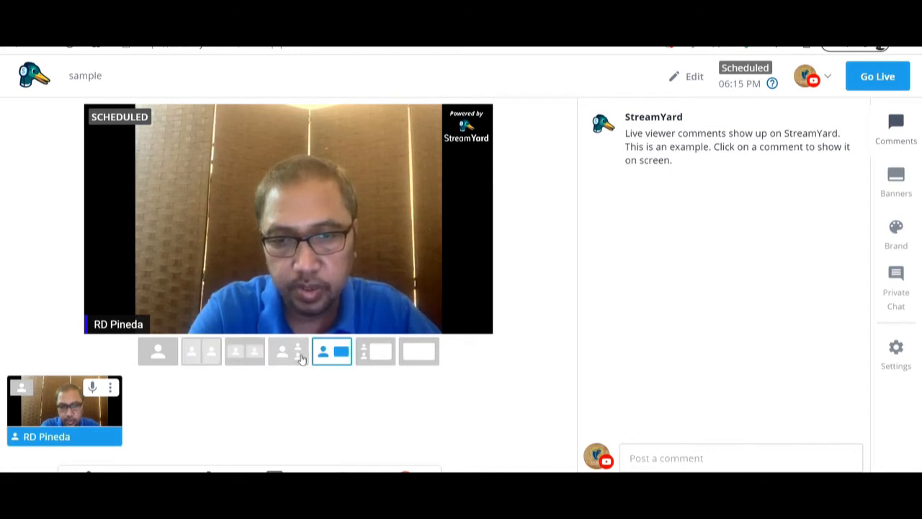
click(301, 358)
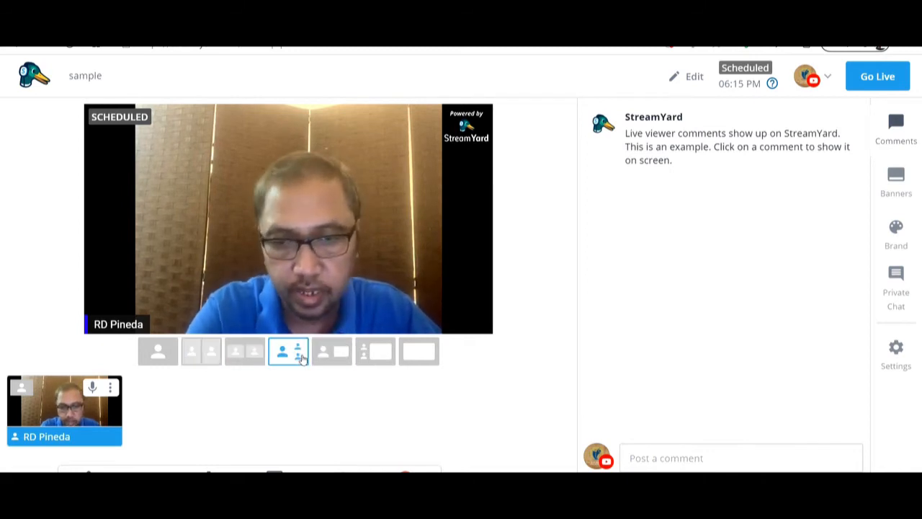
click(376, 360)
Open Share Screen, browse the Entire screen, Application window and Edge tab choices, then cancel
click(275, 479)
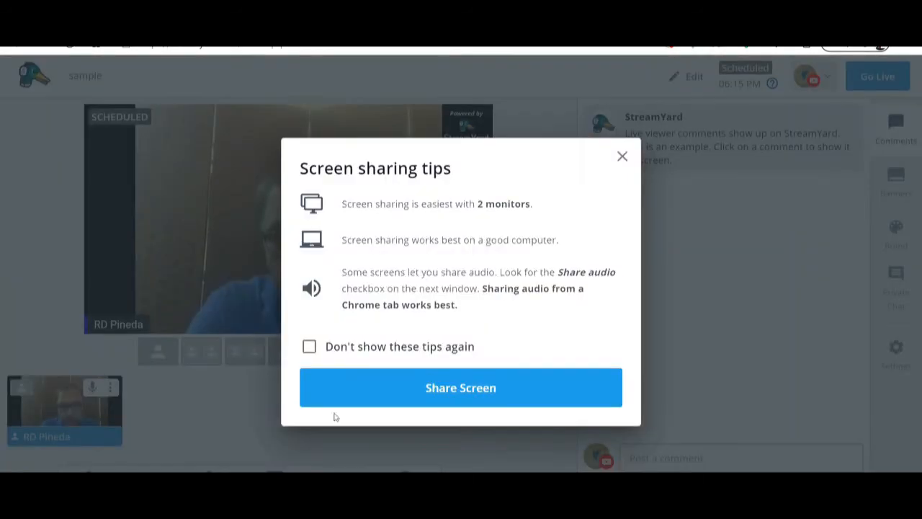
click(496, 390)
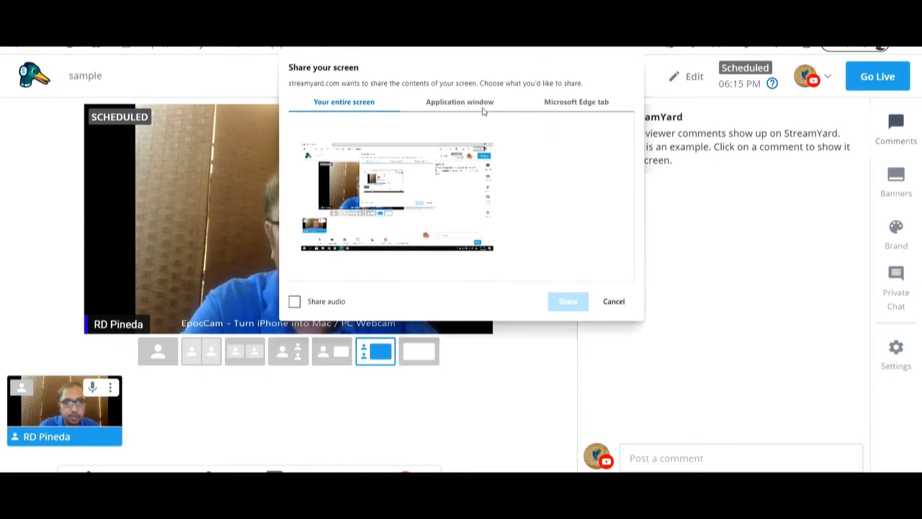
click(483, 108)
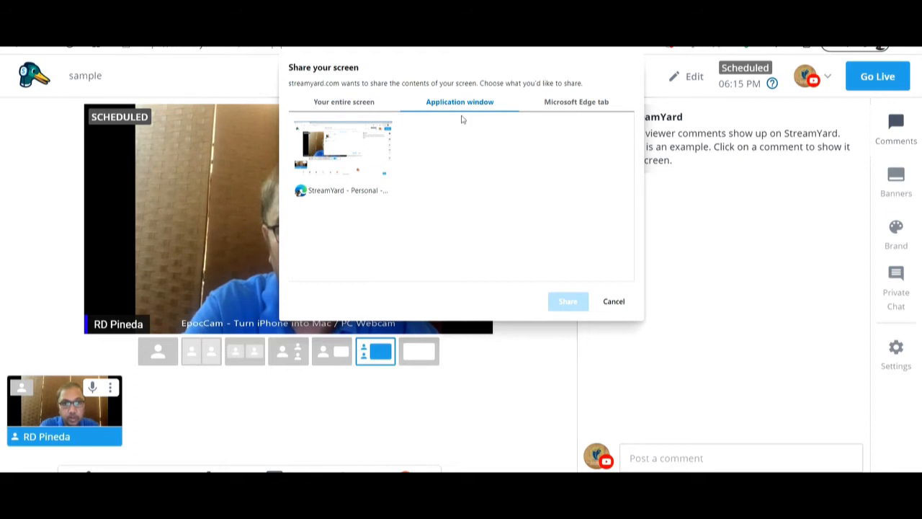
click(583, 107)
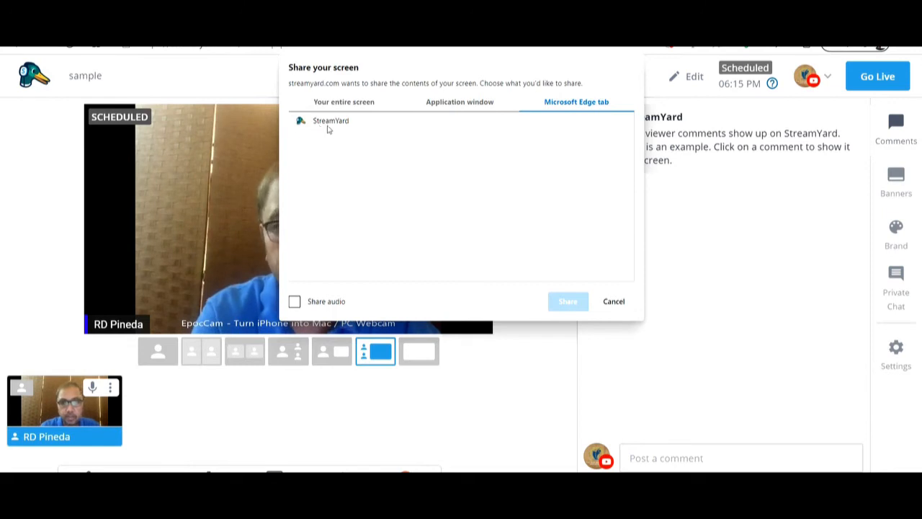
click(372, 104)
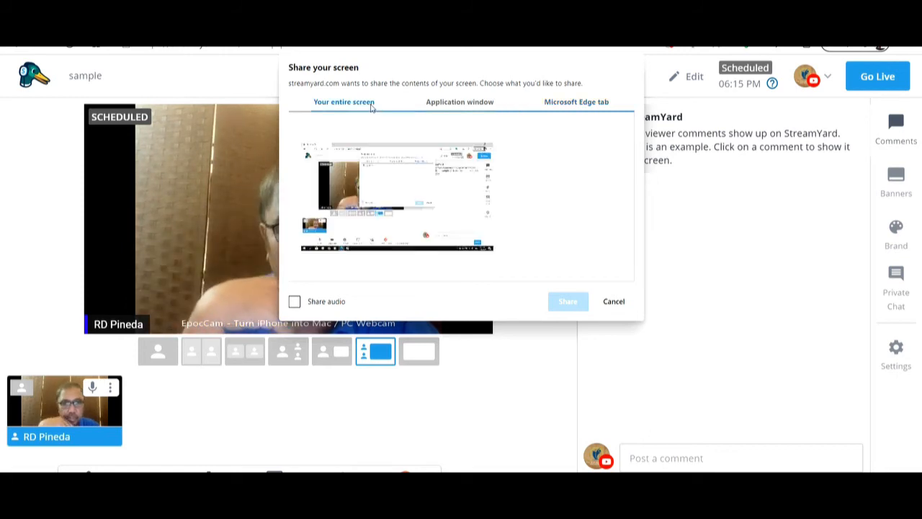
click(468, 104)
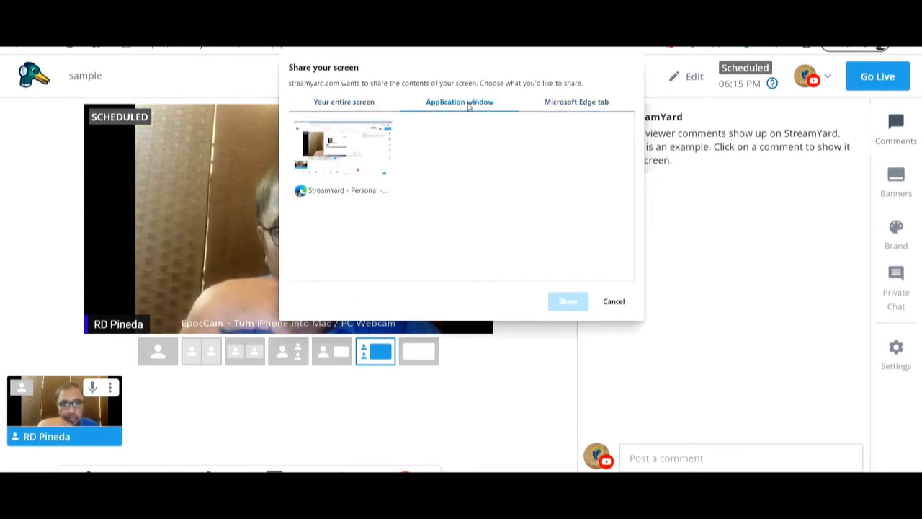
click(613, 302)
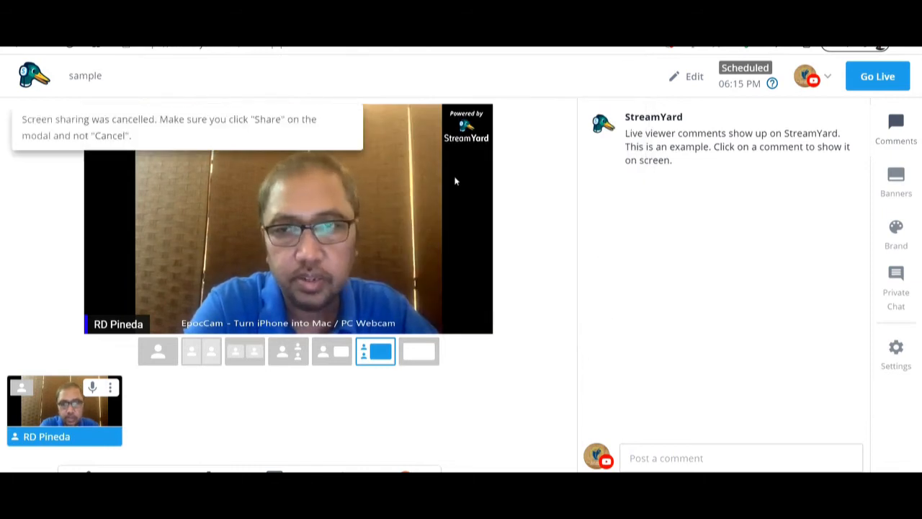
Dismiss the sharing-cancelled notice and copy the guest invite link to the clipboard
mouse_move(346, 127)
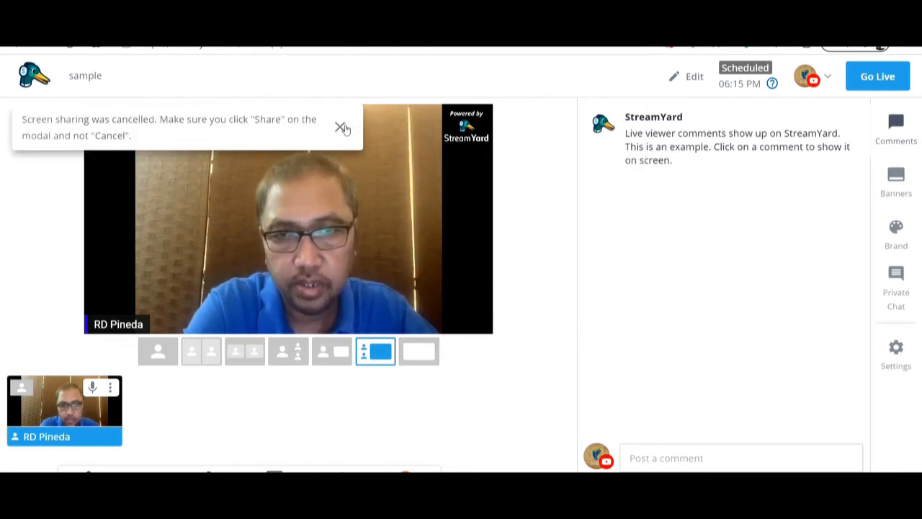
click(342, 127)
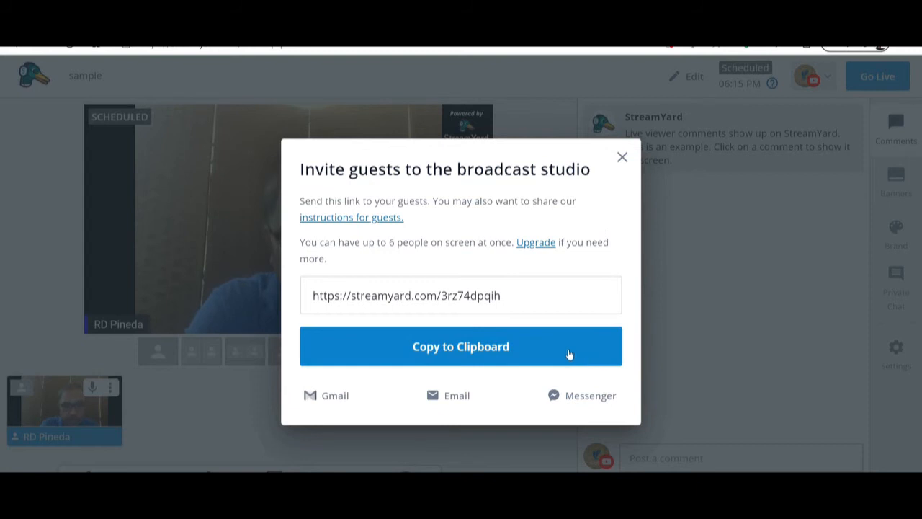
click(526, 357)
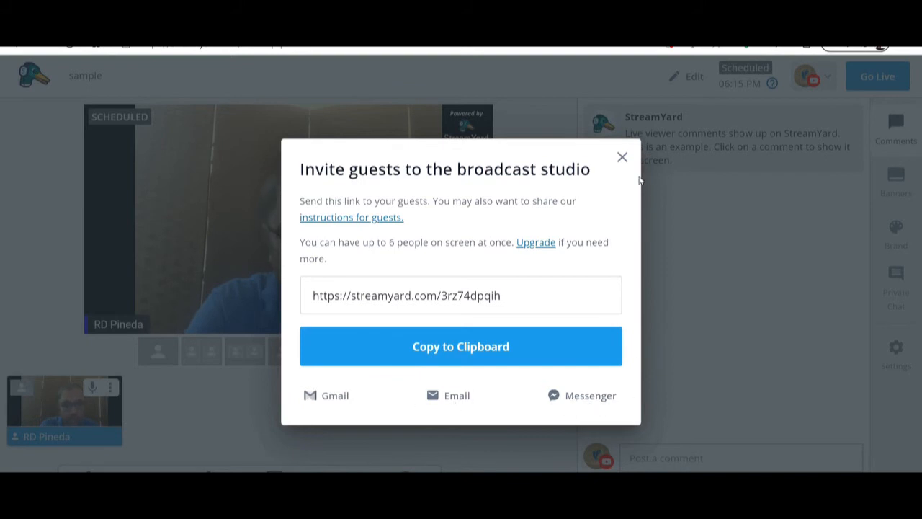
click(622, 158)
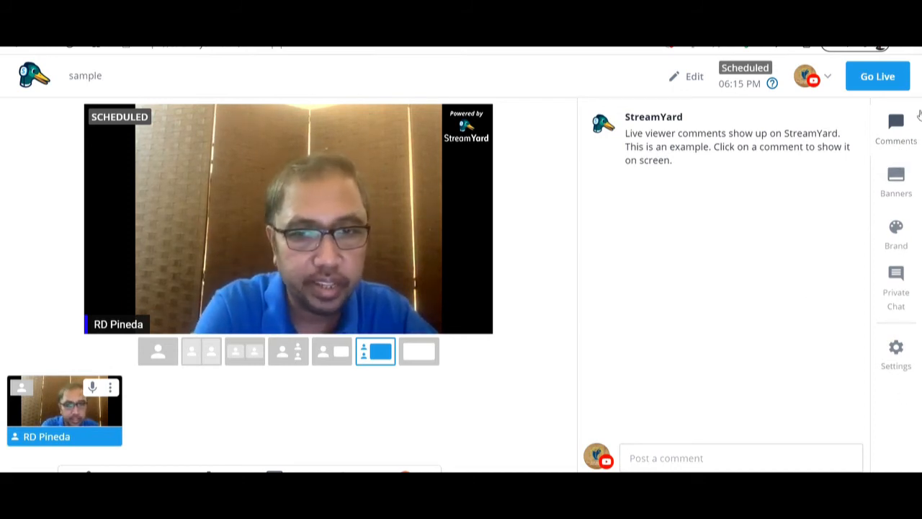
click(747, 155)
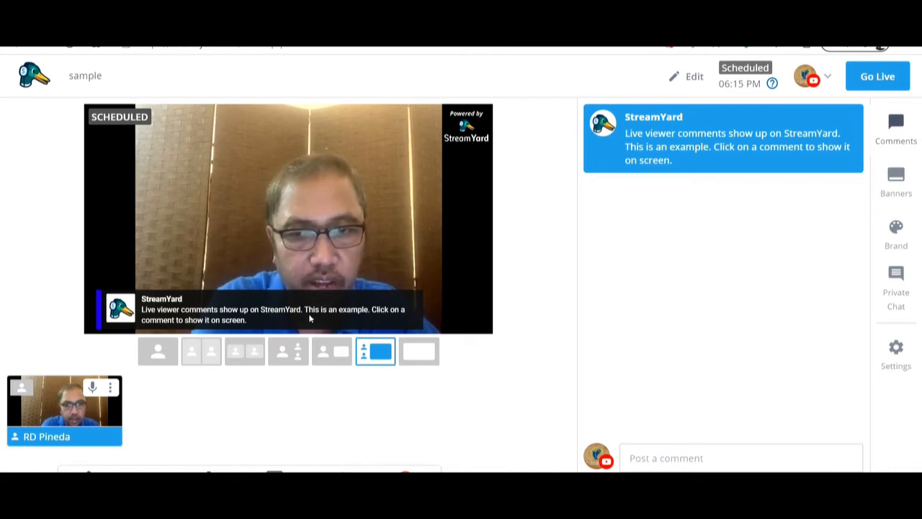
mouse_move(757, 163)
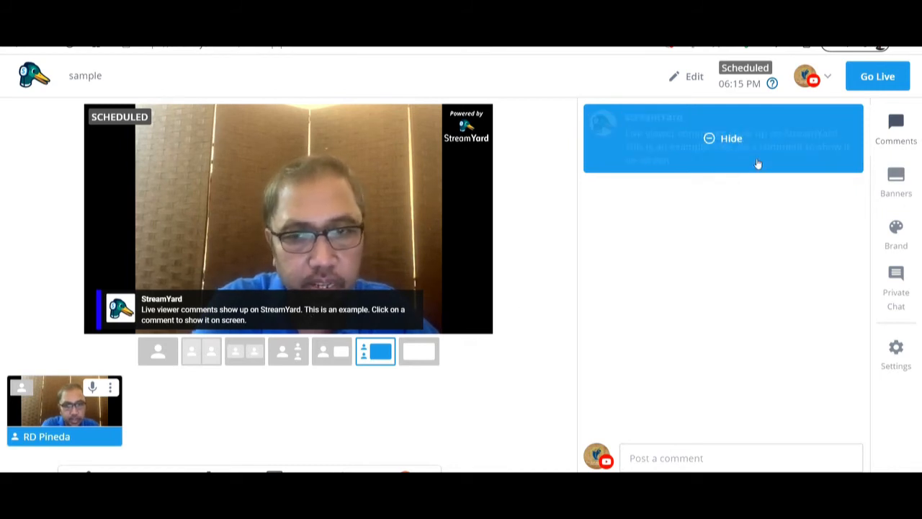
click(729, 149)
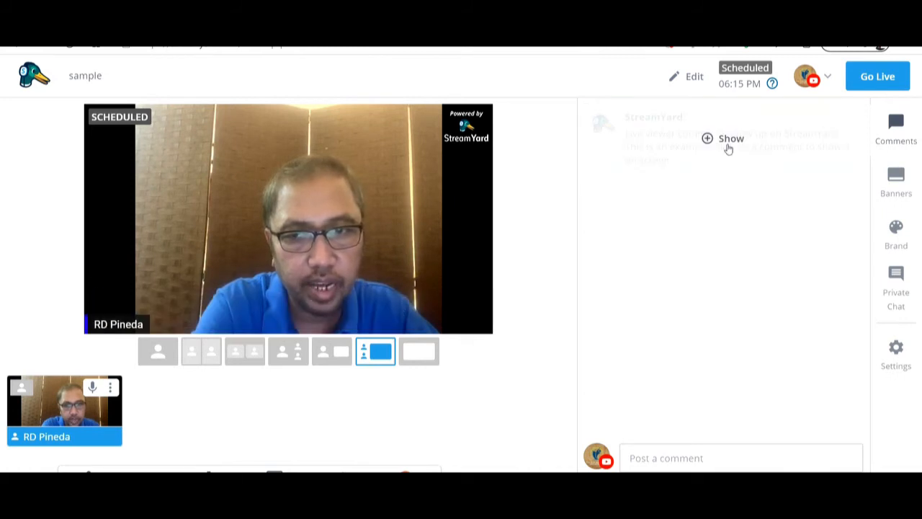
click(727, 149)
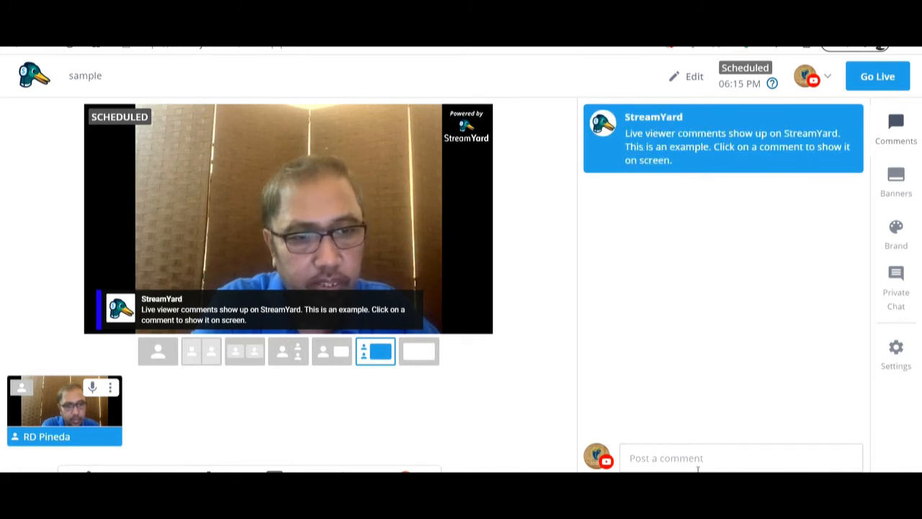
click(718, 459)
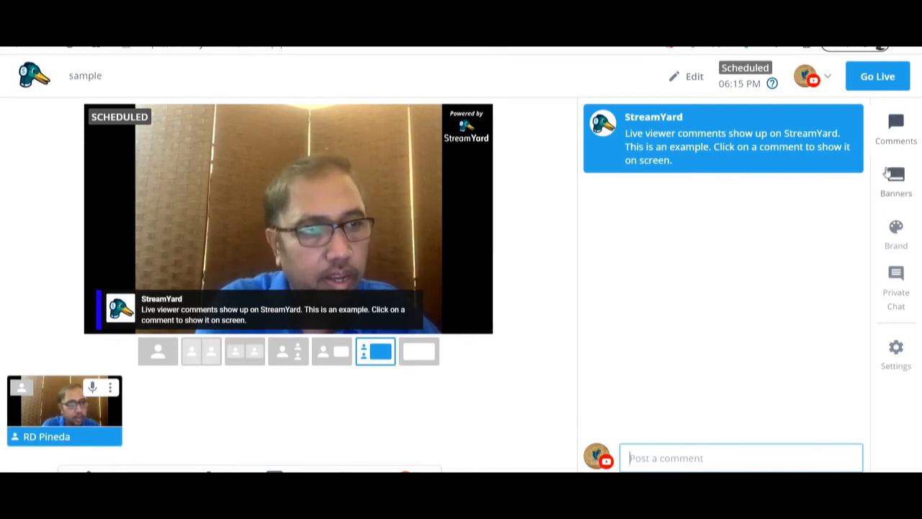
click(776, 149)
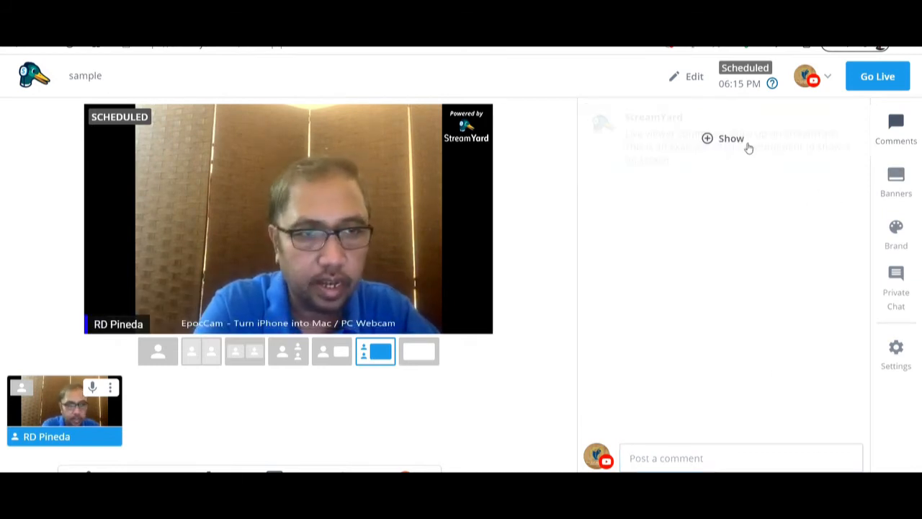
click(748, 147)
click(749, 148)
Show The New and Living Way Podcast banner on the video from the example banners
click(895, 187)
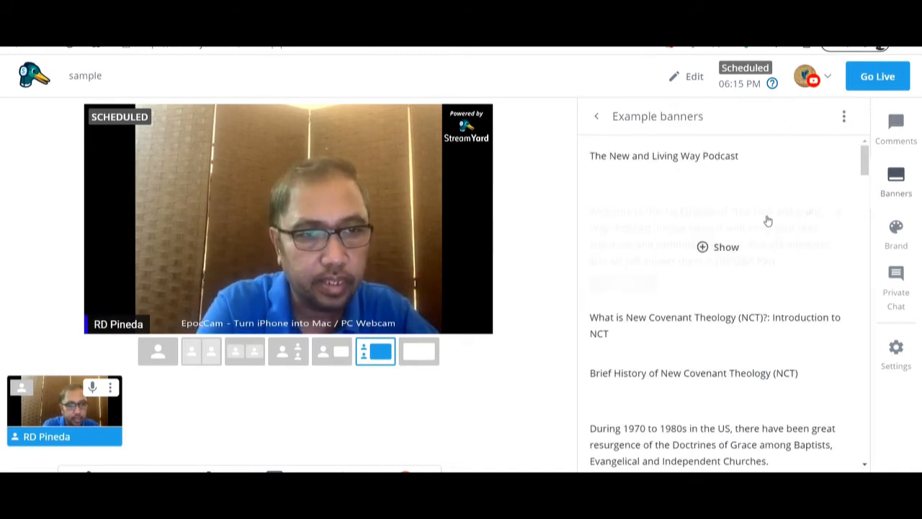
click(726, 166)
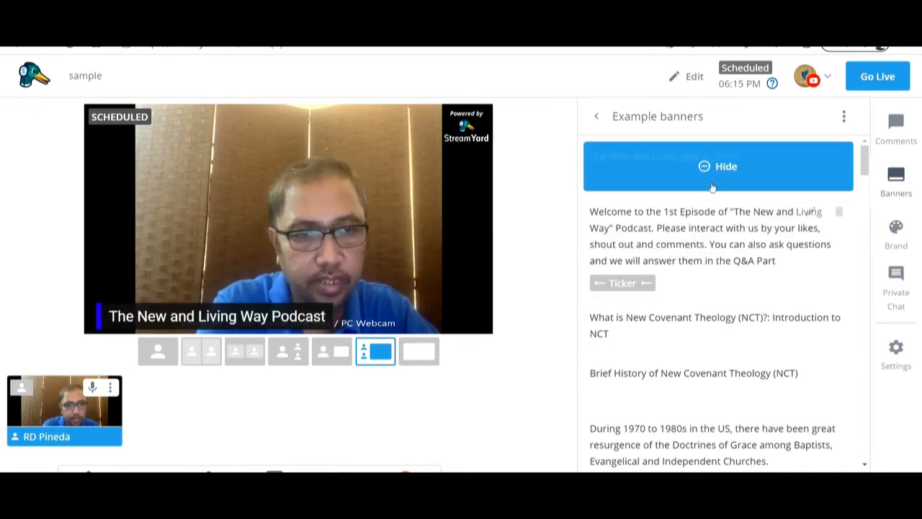
scroll(733, 378, down, 2)
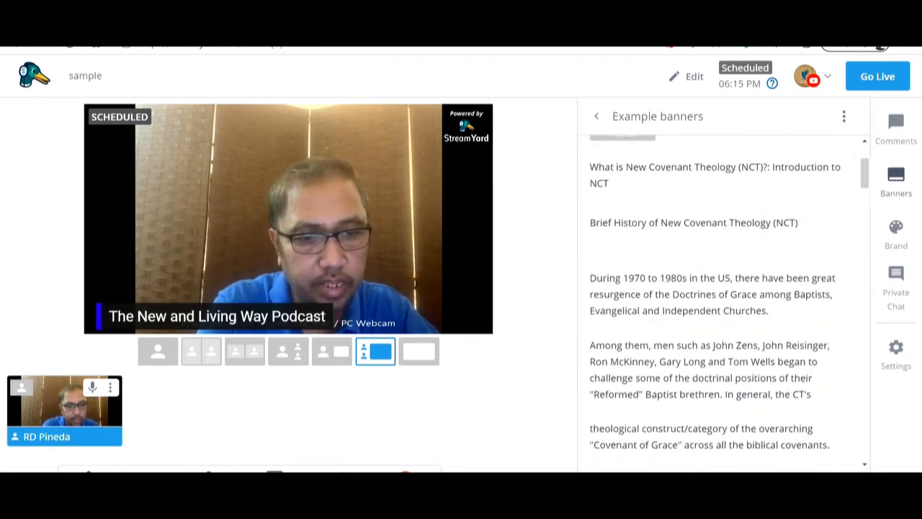
scroll(724, 288, down, 10)
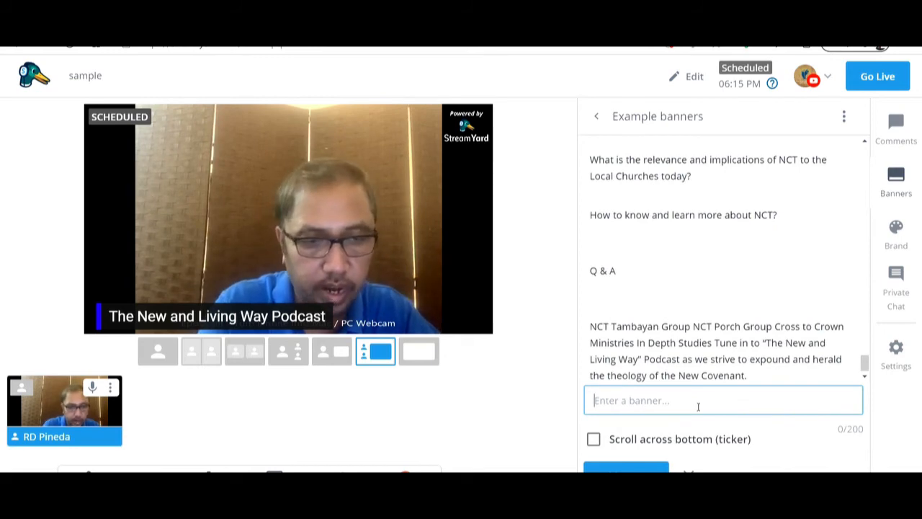
scroll(742, 345, up, 1)
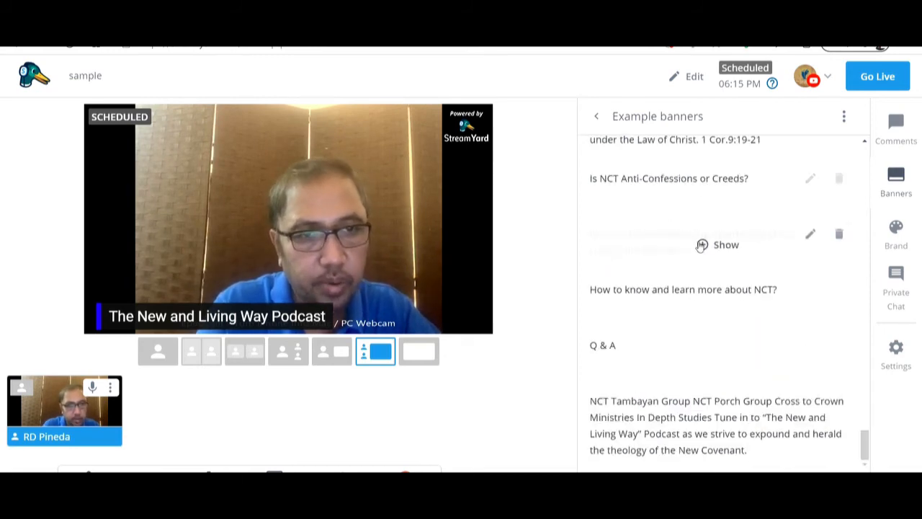
scroll(697, 374, up, 5)
scroll(749, 284, up, 10)
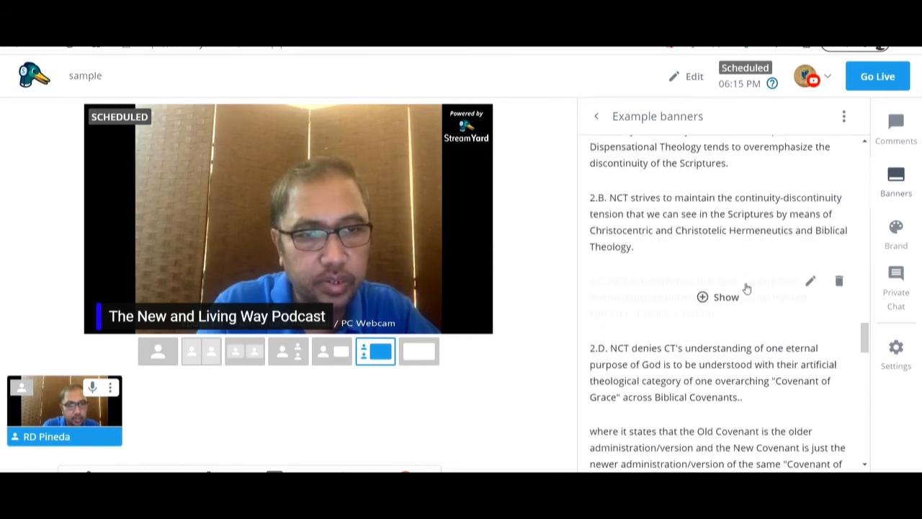
scroll(755, 282, up, 10)
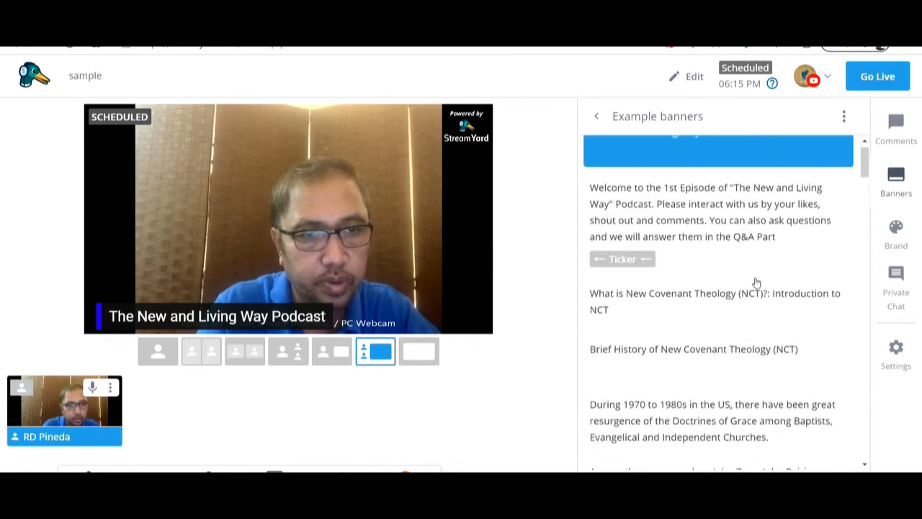
Show and remove the Welcome ticker, then hide the podcast title banner
click(726, 247)
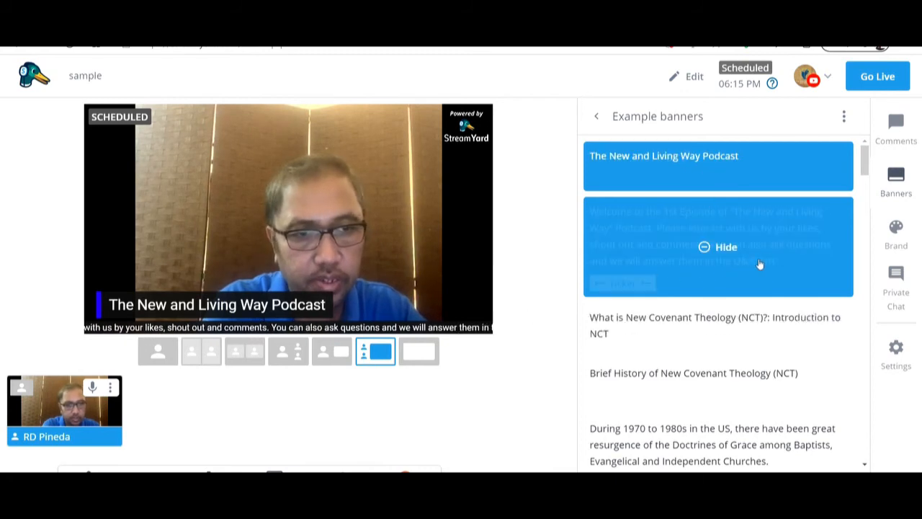
click(725, 253)
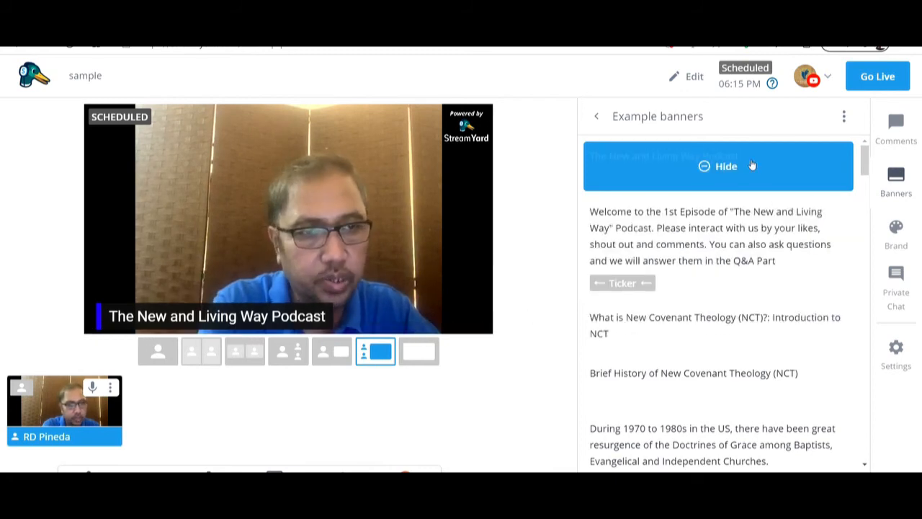
click(726, 167)
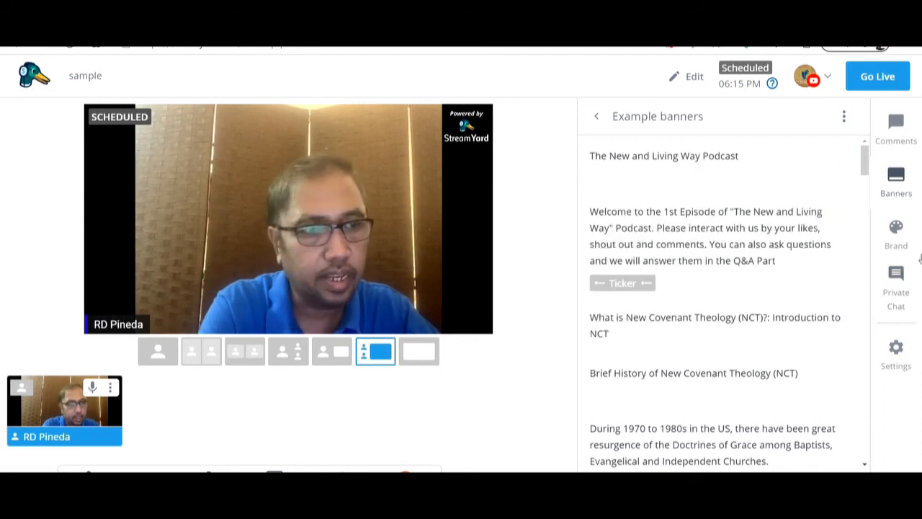
In Brand settings, leave the colour unchanged and keep the Minimal theme after trying Default
click(898, 238)
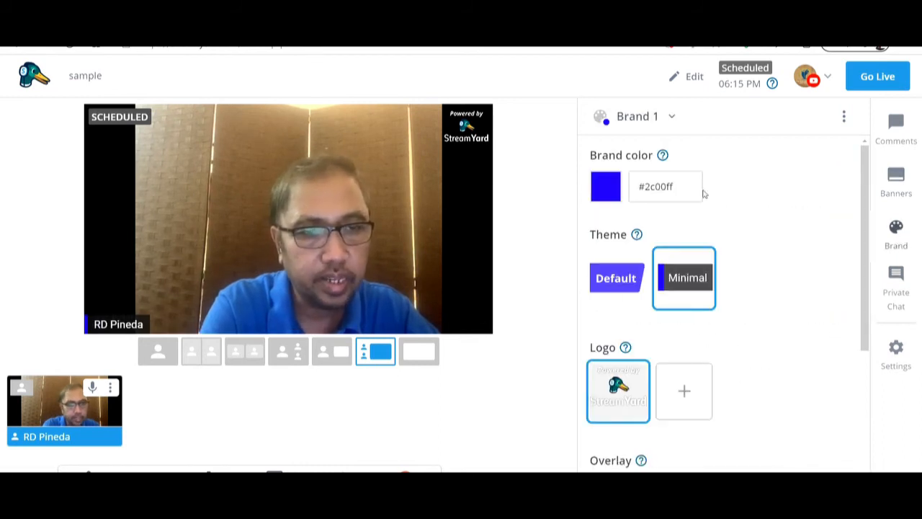
click(608, 197)
click(674, 227)
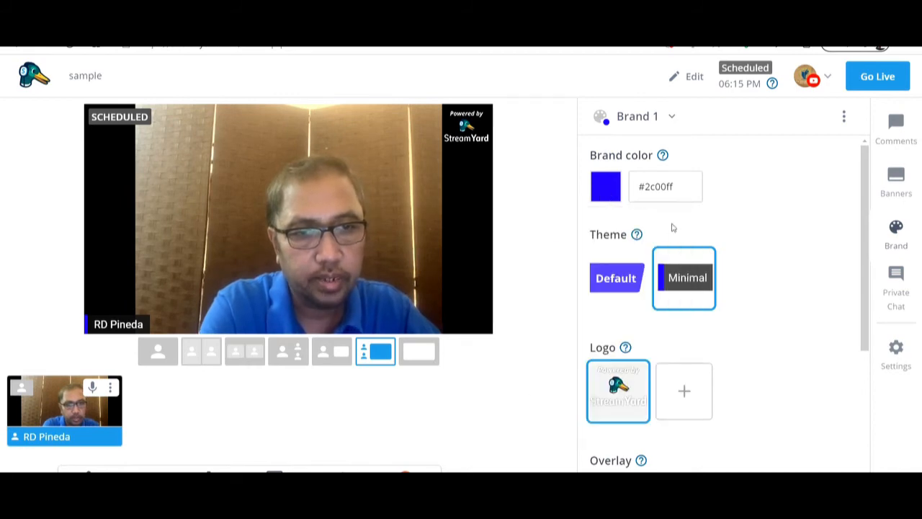
click(627, 281)
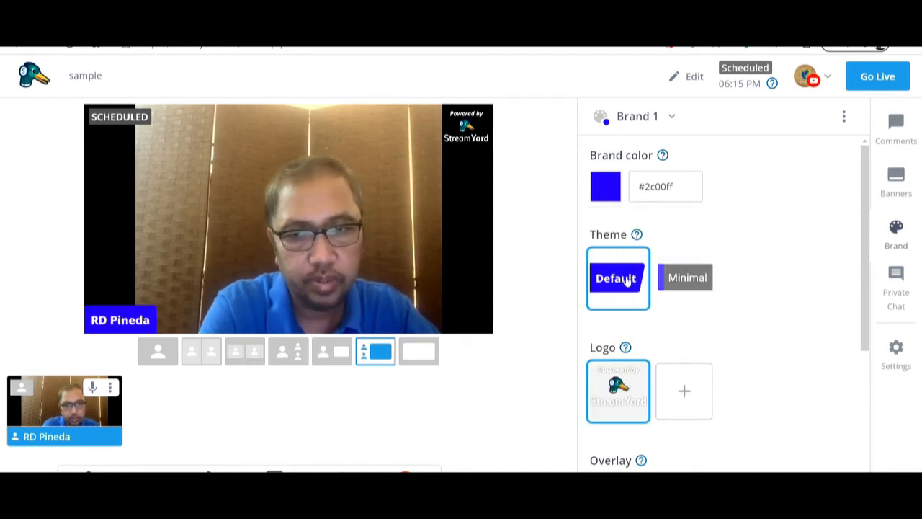
click(699, 287)
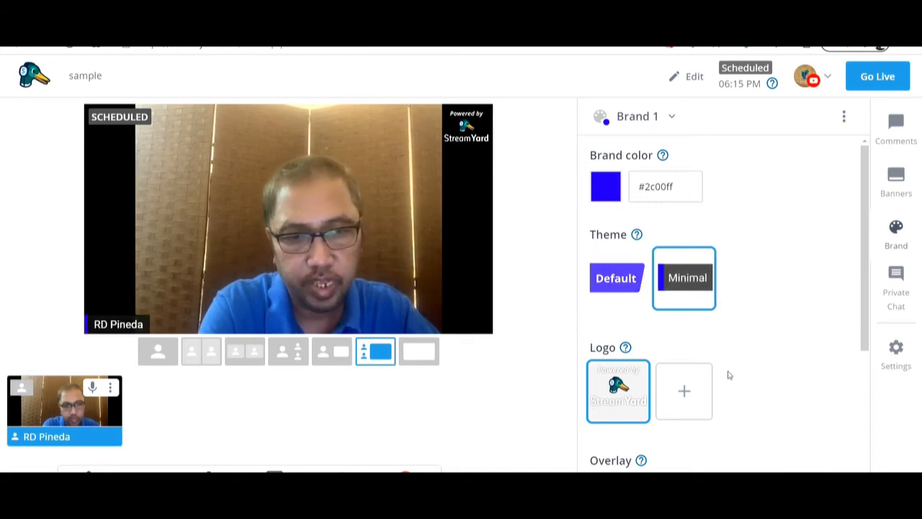
Toggle the StreamYard overlay on and off, apply the Leaves background, and open private chat
scroll(751, 346, down, 3)
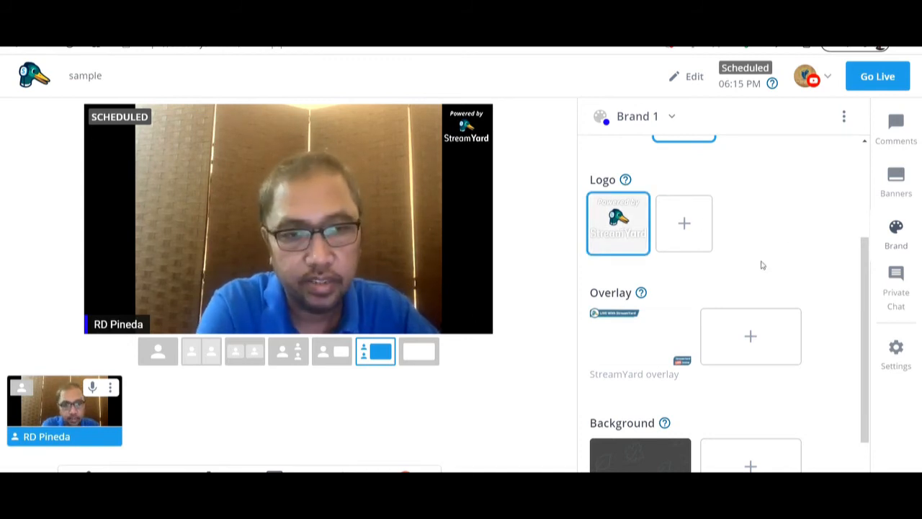
scroll(675, 265, down, 2)
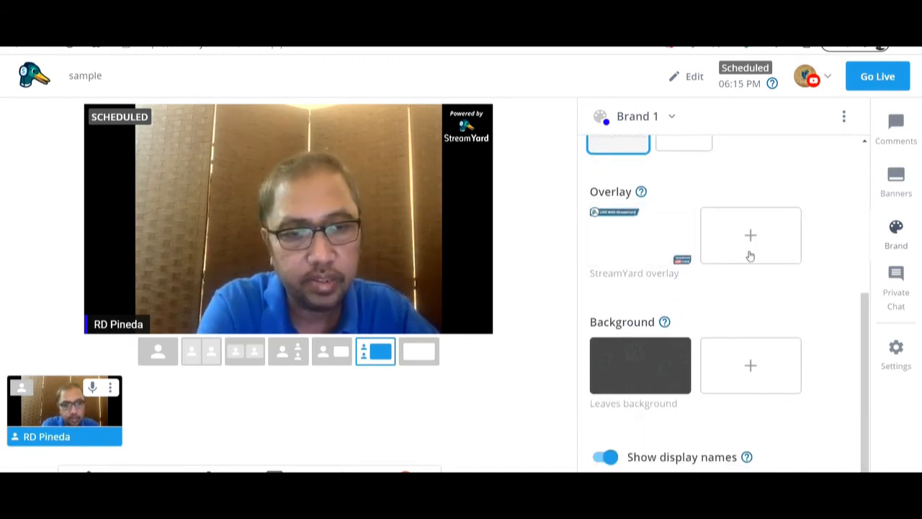
click(638, 230)
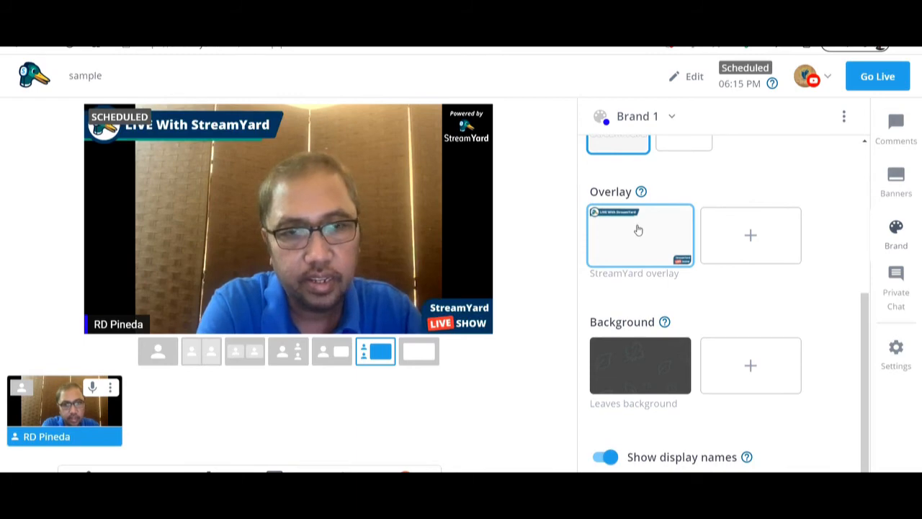
click(659, 227)
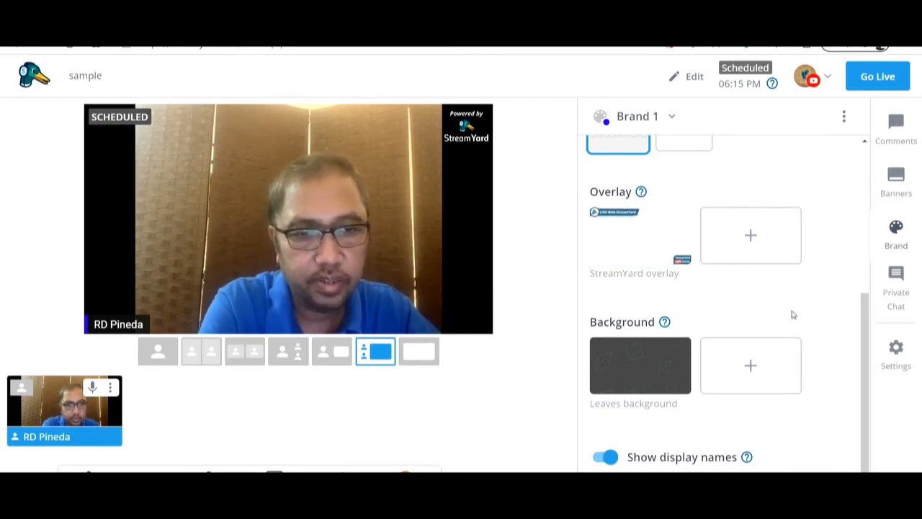
click(656, 378)
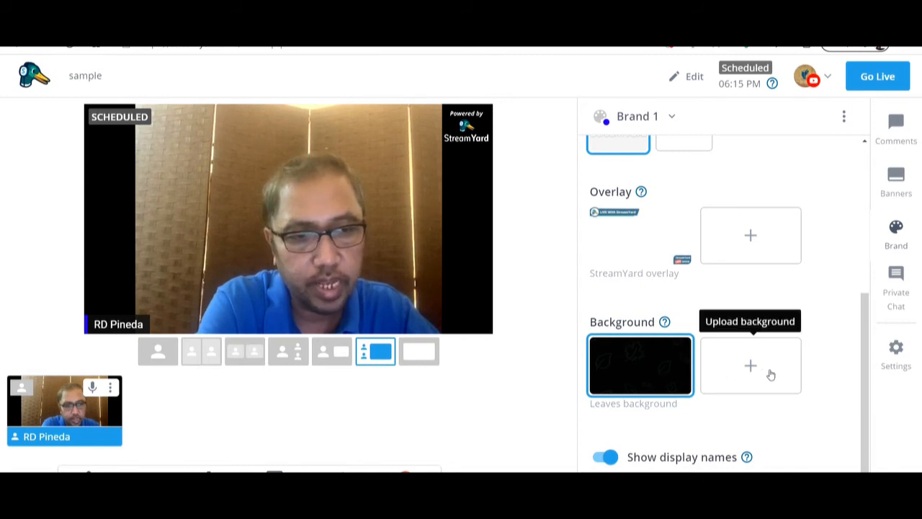
click(898, 306)
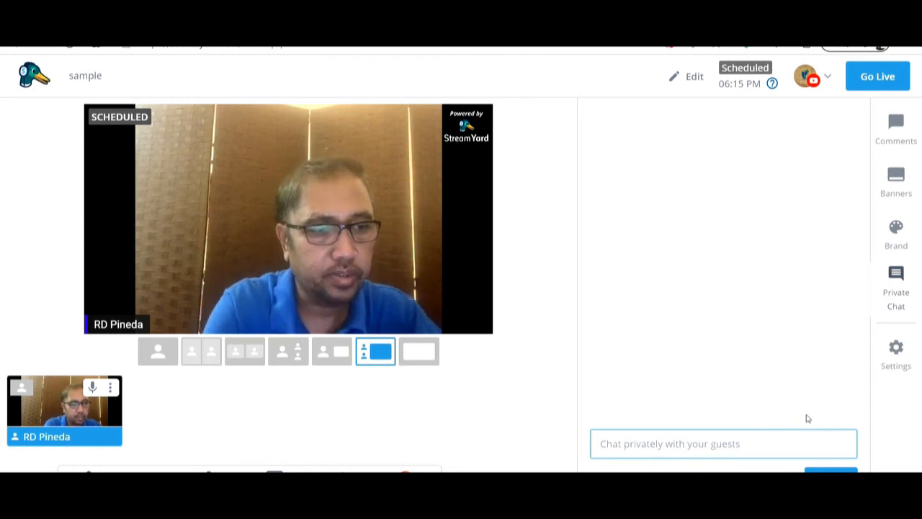
Look over the Camera and Audio settings tabs, close them, and return to the Banners list
click(908, 359)
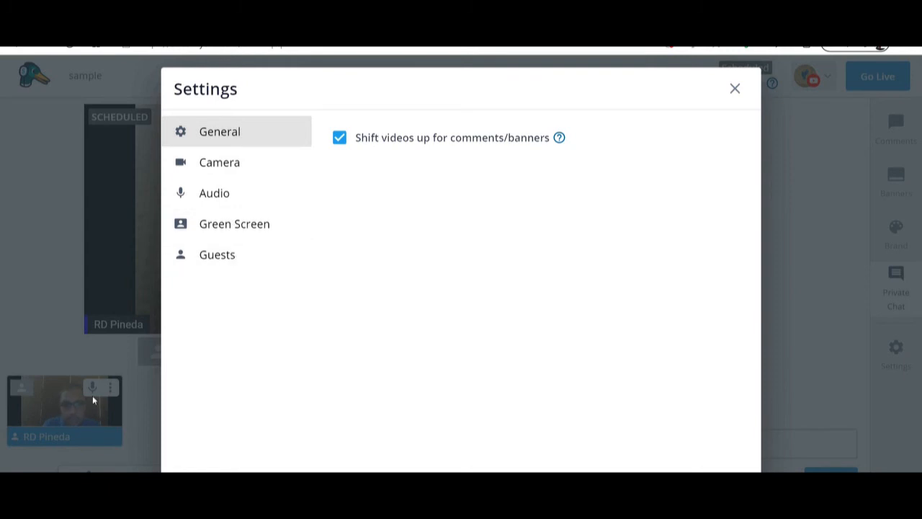
click(225, 164)
click(230, 194)
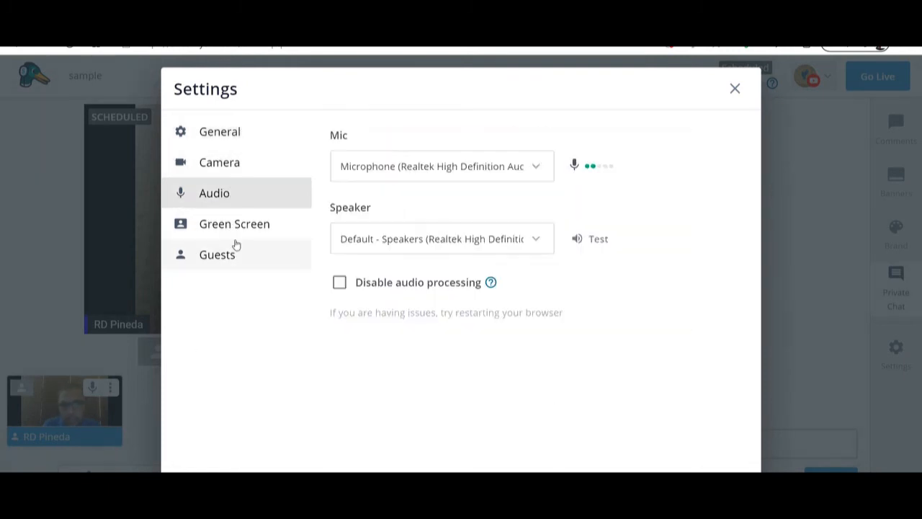
click(734, 91)
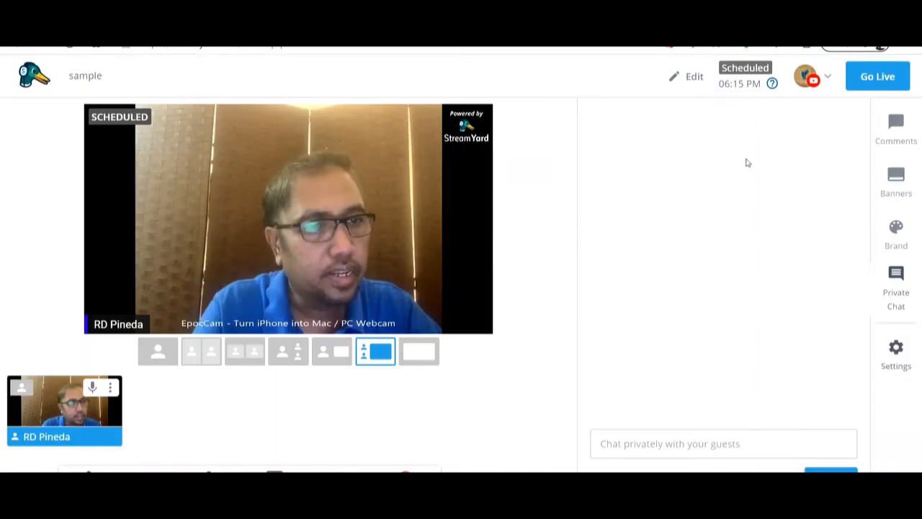
click(896, 180)
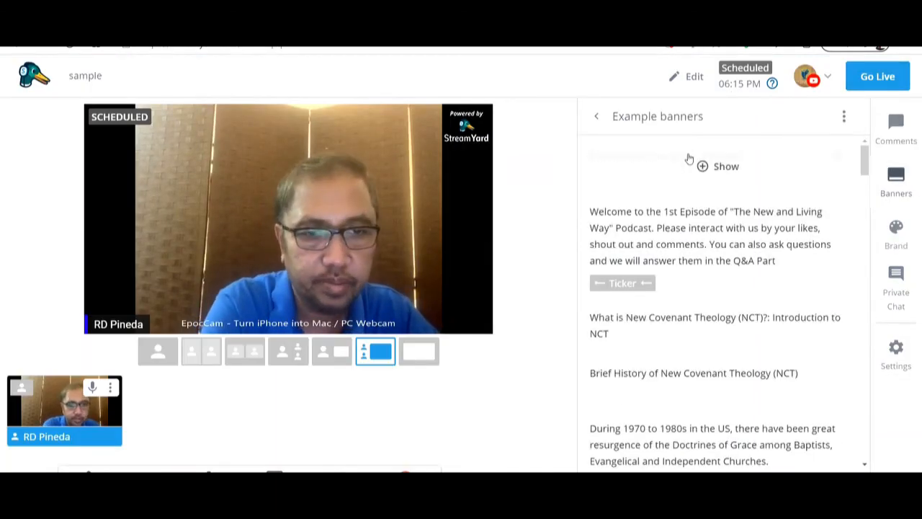
Go live with the sample broadcast early, then end it after about 17 seconds
click(893, 86)
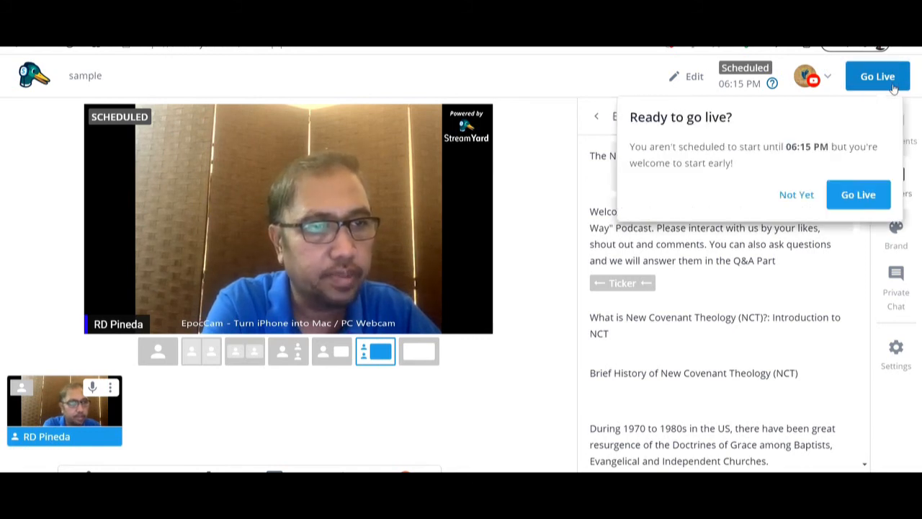
click(878, 201)
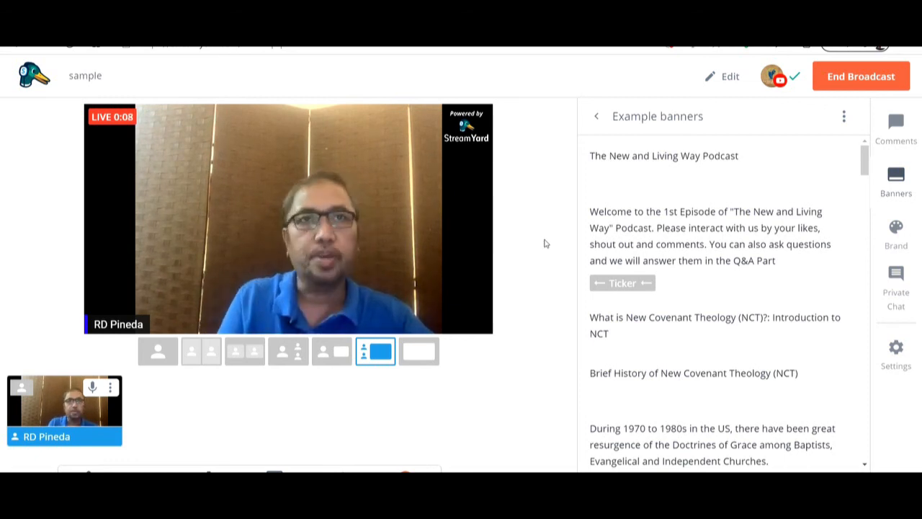
click(877, 83)
click(861, 152)
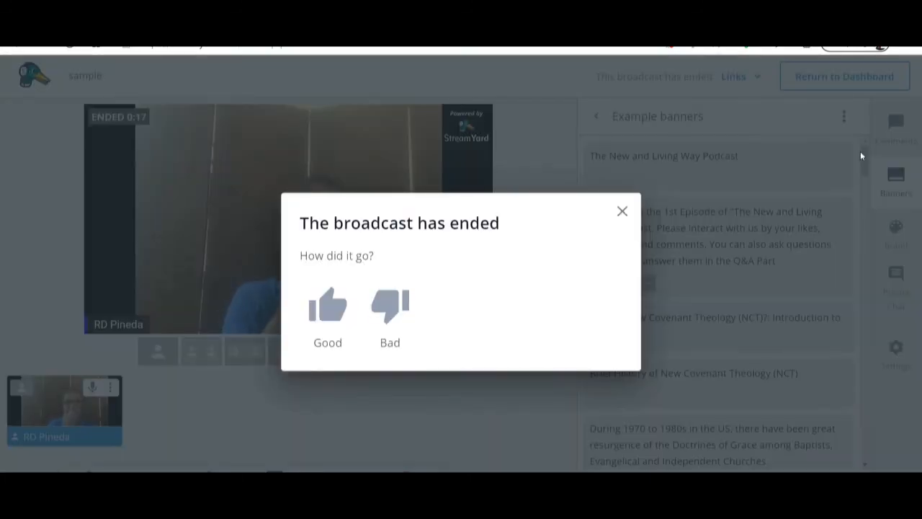
Dismiss the broadcast feedback prompt, then log out from the My Account menu
click(622, 214)
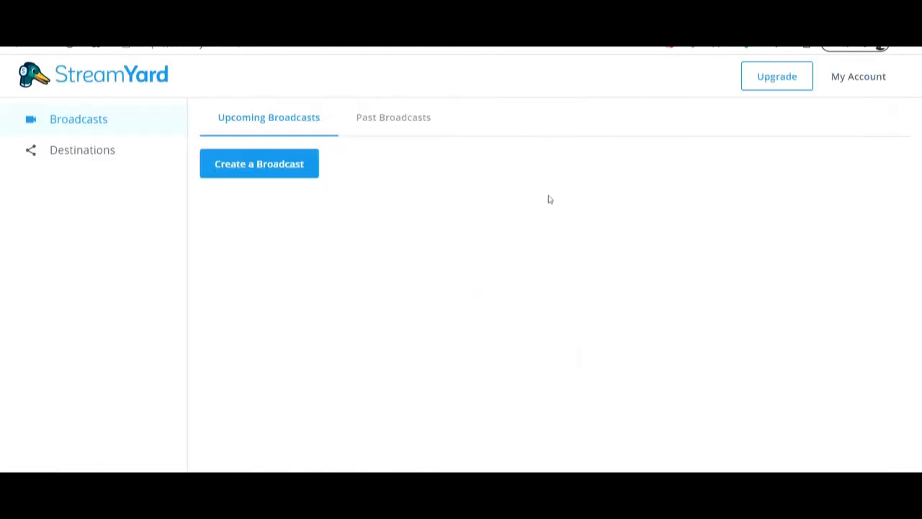
click(856, 84)
click(773, 363)
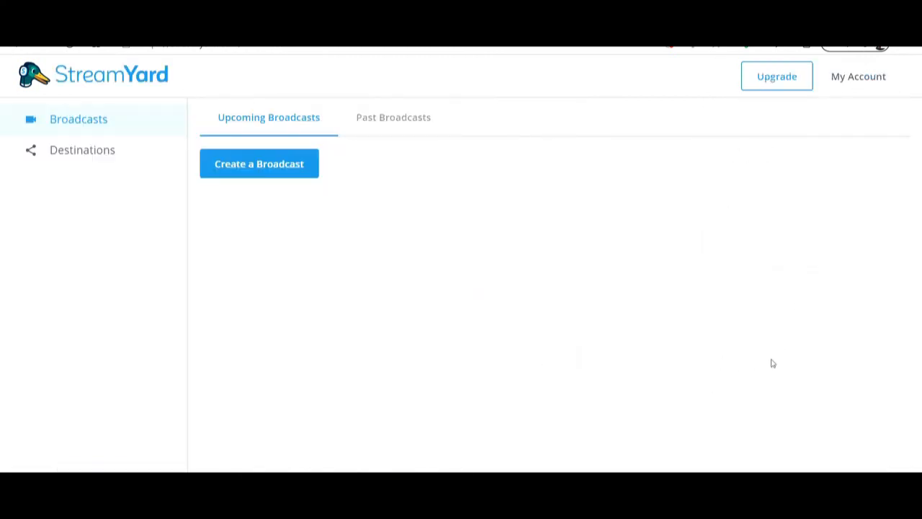